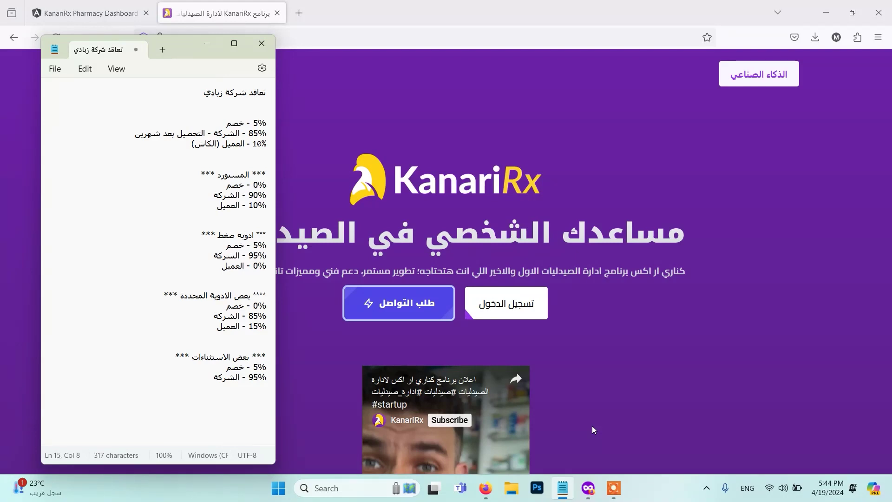
- Switch to the KanariRx website in the browser, enter the pharmacy dashboard and open the contracts (التعاقدات) page
left_click(656, 371)
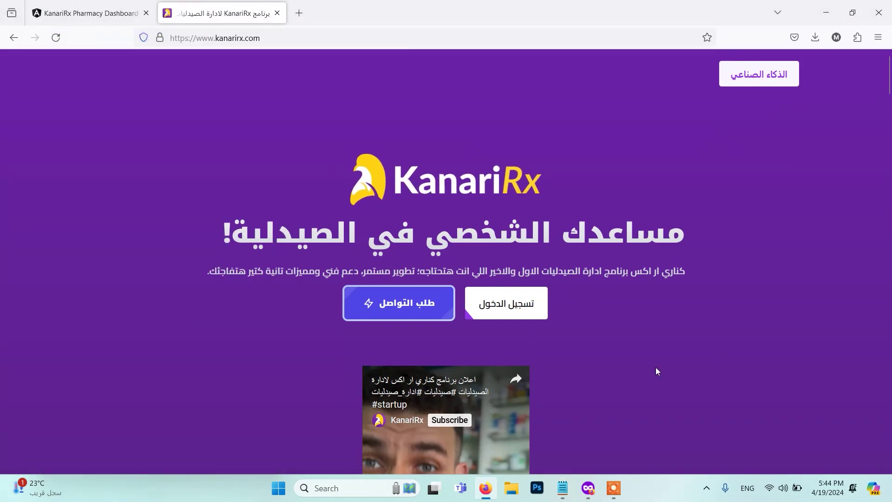
left_click(508, 312)
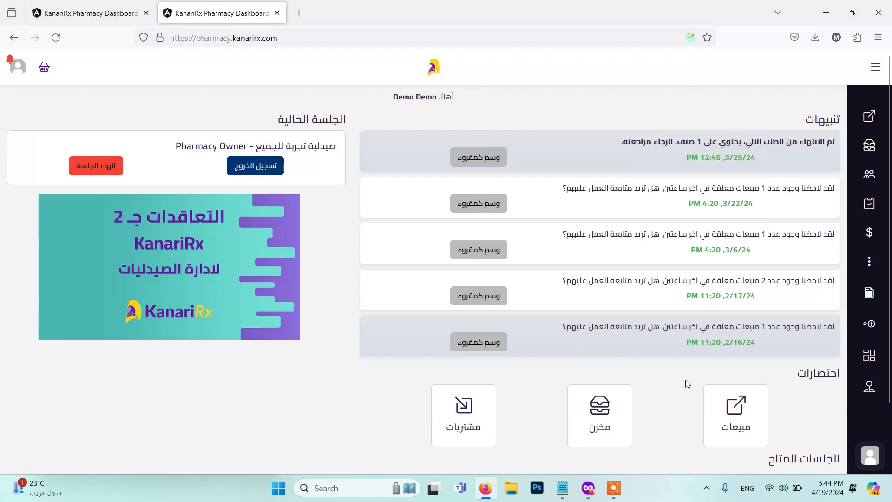
scroll(686, 382, "down", 3)
left_click(869, 261)
left_click(425, 130)
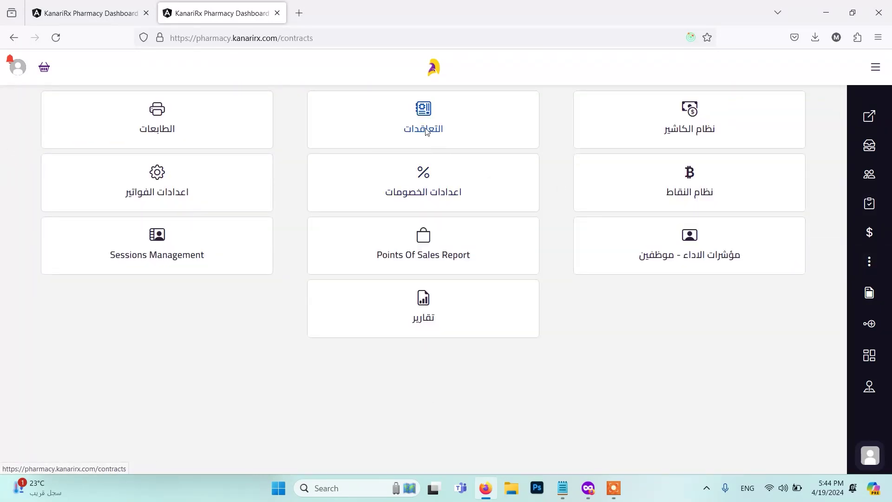
mouse_move(869, 174)
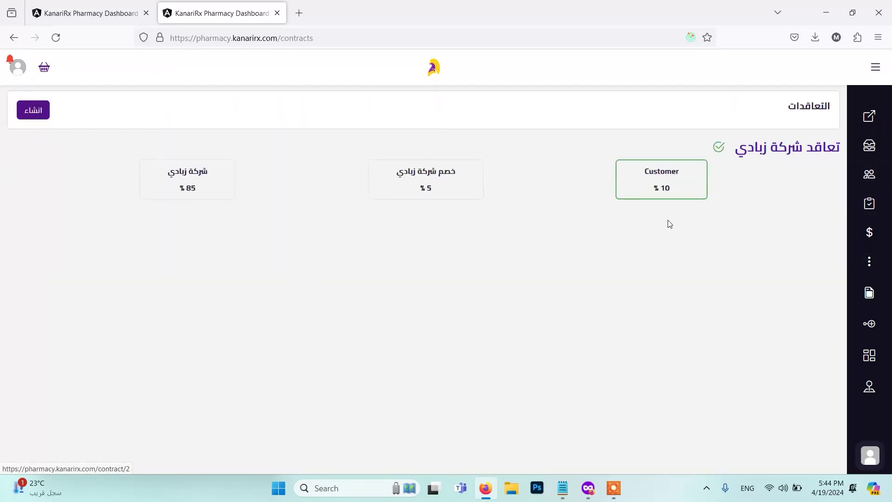
- Examine the customer, discount and company percentages listed for the تعاقد شركة زبادي contract
double_click(673, 182)
left_click(665, 189)
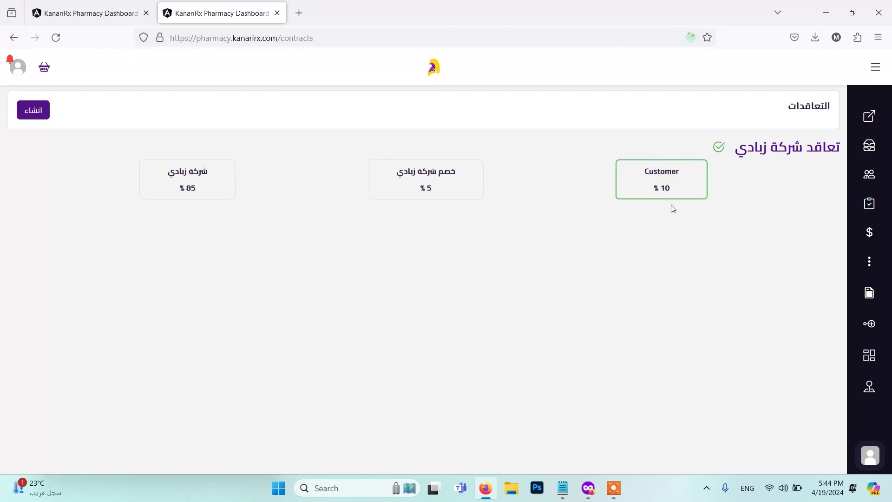
double_click(669, 199)
double_click(449, 174)
double_click(435, 190)
left_click(425, 180)
double_click(193, 173)
left_click(172, 196)
double_click(193, 194)
left_click(191, 190)
- Open the تعاقد شركة زبادي contract for editing and go to its label-based share adjustments (تعديل ملصقات)
left_click(786, 160)
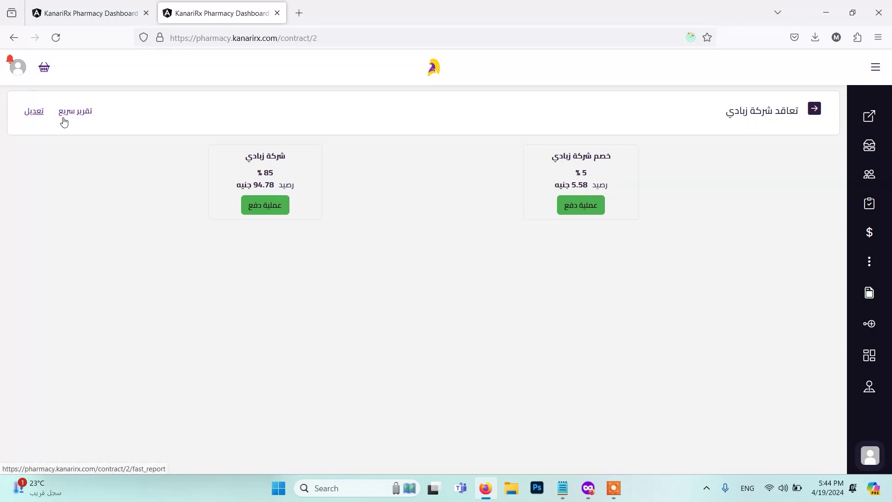
left_click(28, 116)
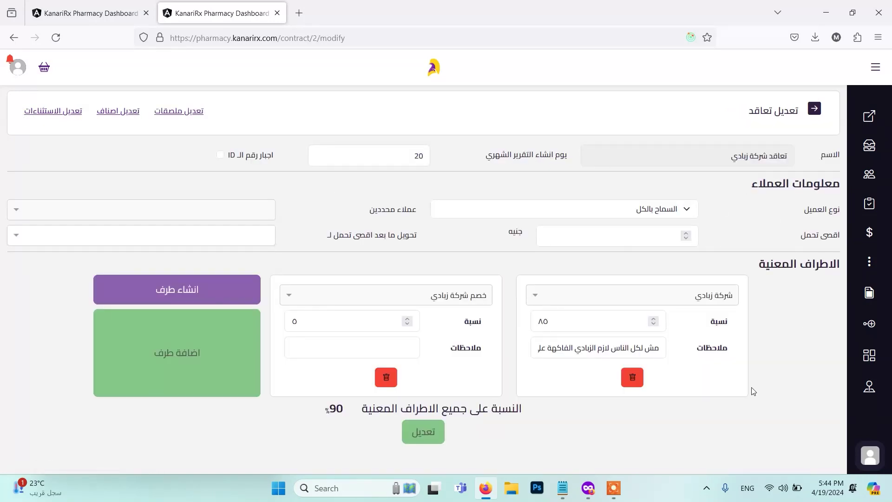
left_click(181, 114)
- In the Notepad notes, review the imported and blood pressure sections, and insert three blank lines above the specific-medicines section
left_click(562, 487)
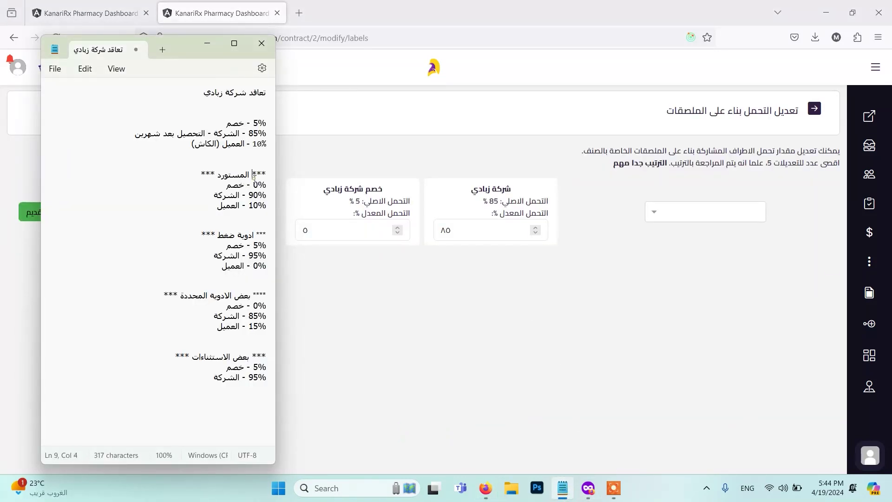
double_click(255, 176)
triple_click(227, 236)
left_click(233, 283)
key("Return")
key("Return")
key("Return")
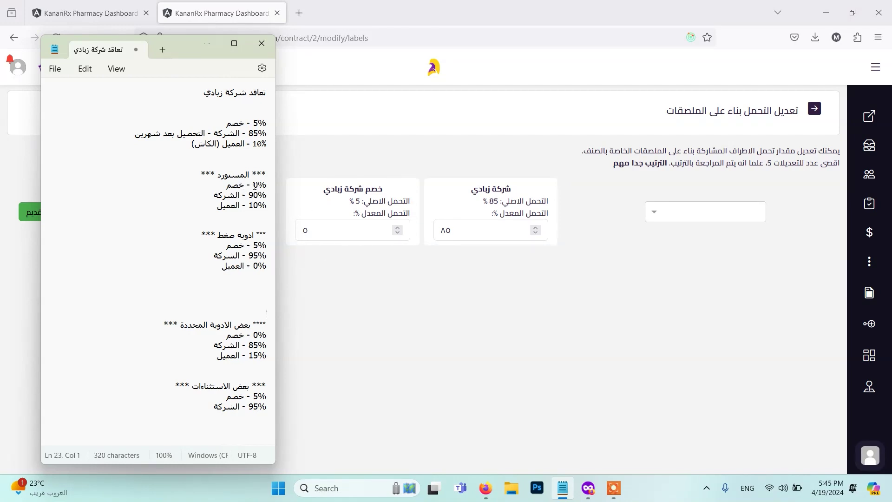
- Return to the contract's overview in the browser and examine the percentages of the discount and company parties
left_click(813, 109)
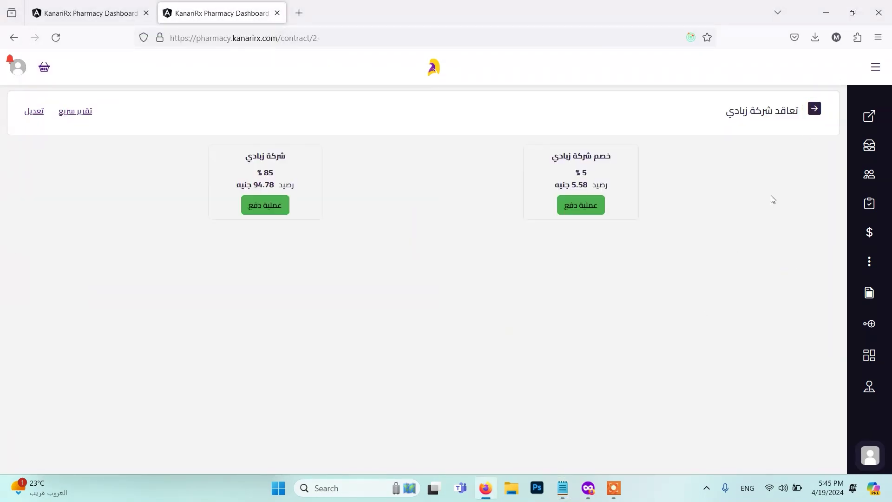
triple_click(593, 161)
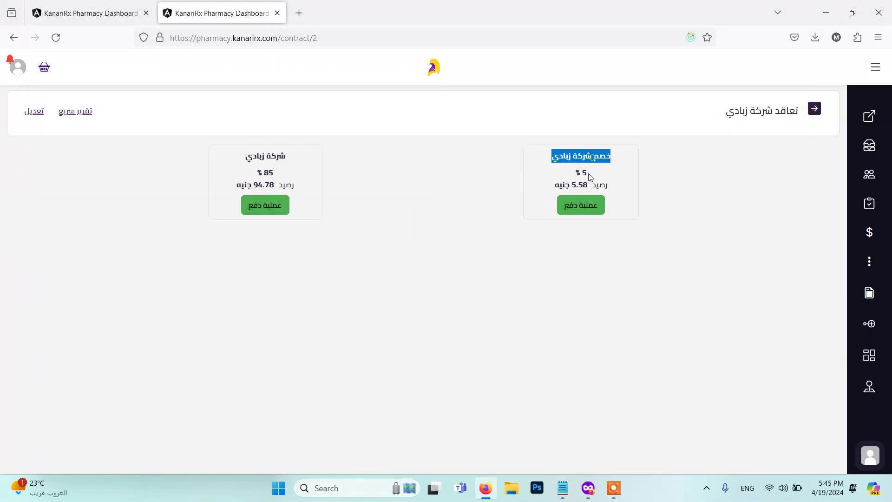
left_click(590, 176)
double_click(272, 158)
left_click(267, 172)
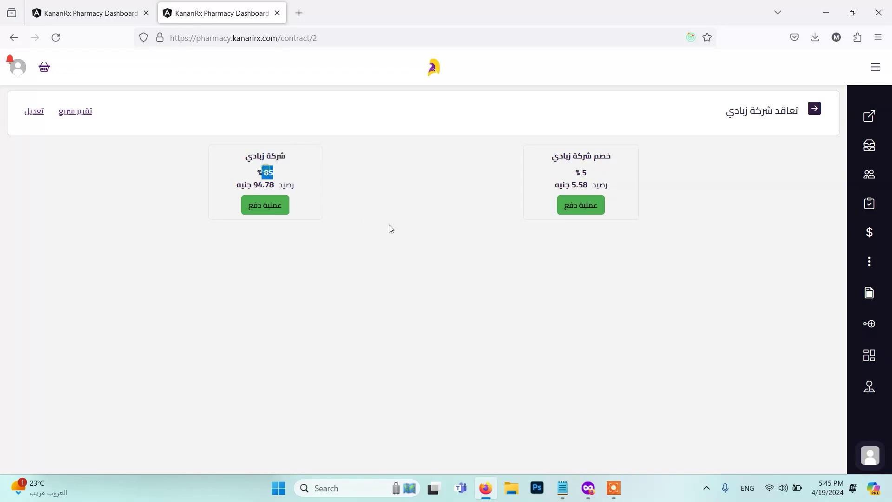
- Reopen the contract's label-based share adjustments and select the Importad label for a new adjustment
left_click(24, 110)
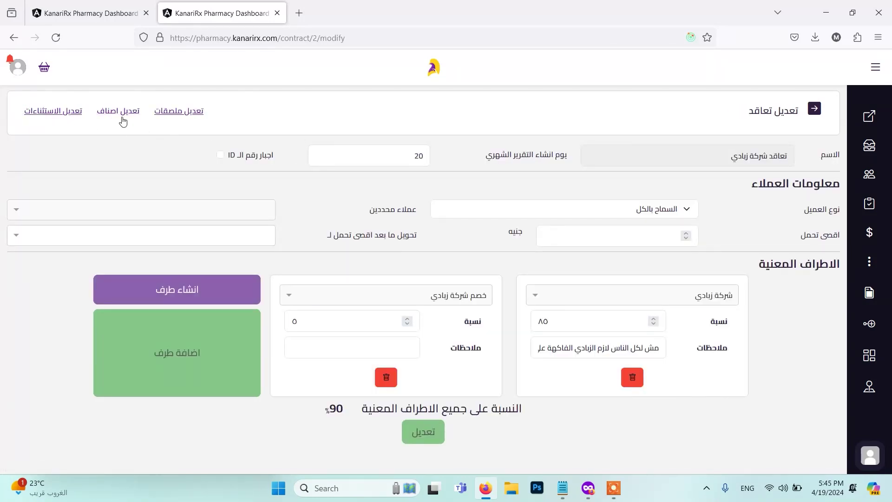
left_click(182, 119)
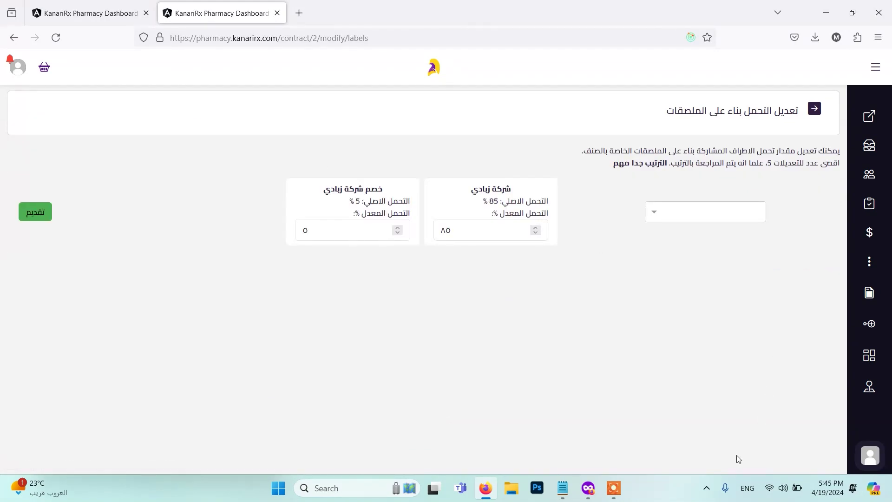
left_click(573, 490)
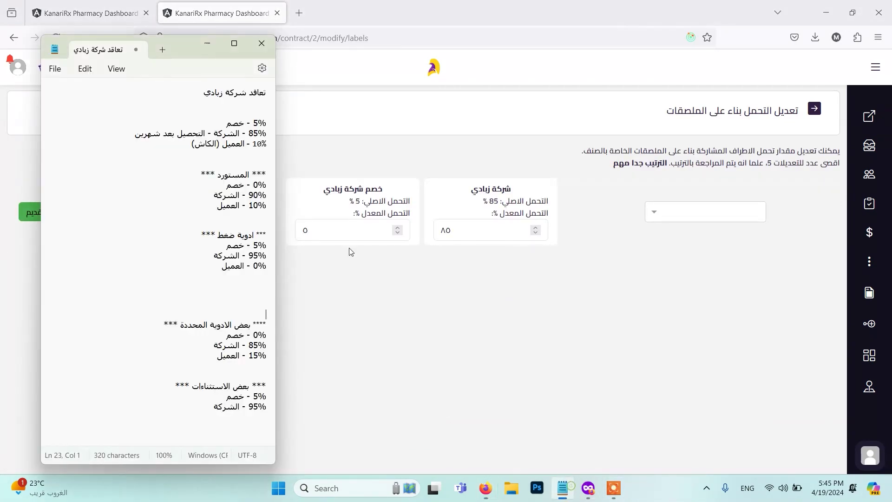
left_click(727, 215)
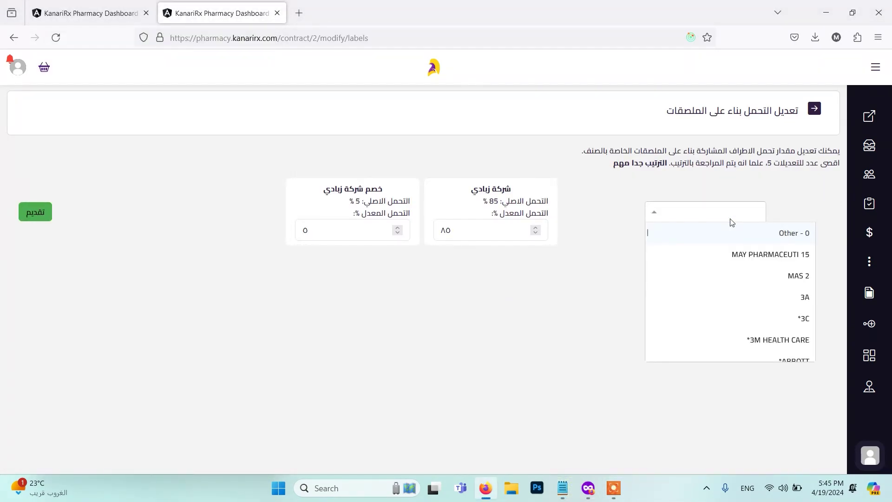
type("impor")
key("Return")
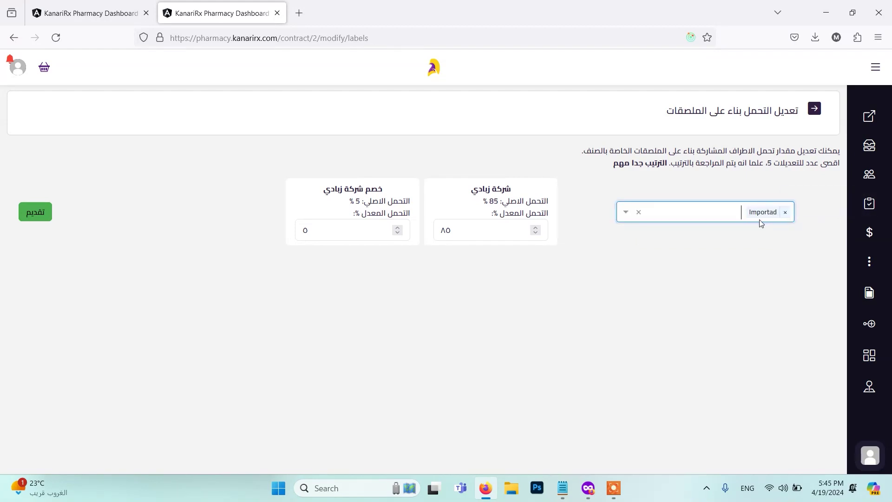
- Set the adjusted share to 90% for شركة زبادي and 0% for خصم شركة زبادي, and submit the Importad adjustment
left_click(521, 228)
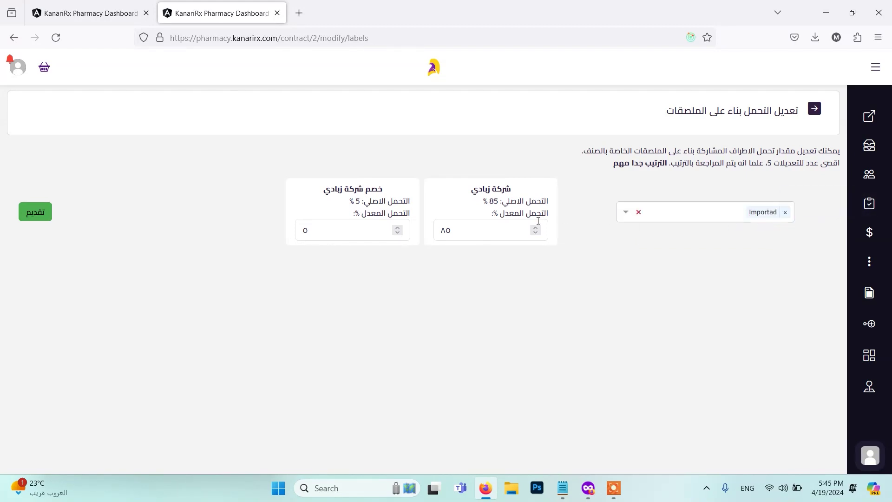
key("BackSpace")
key("BackSpace")
left_click(462, 230)
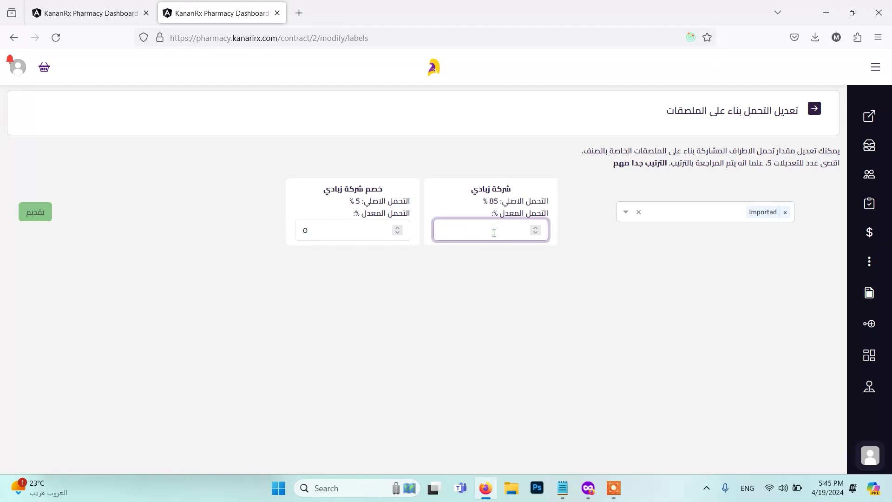
type("90")
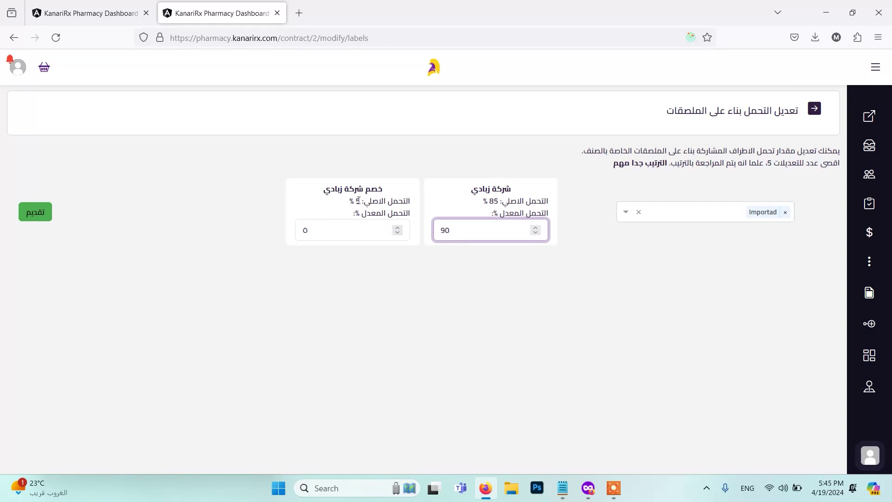
key("alt+Tab")
double_click(235, 184)
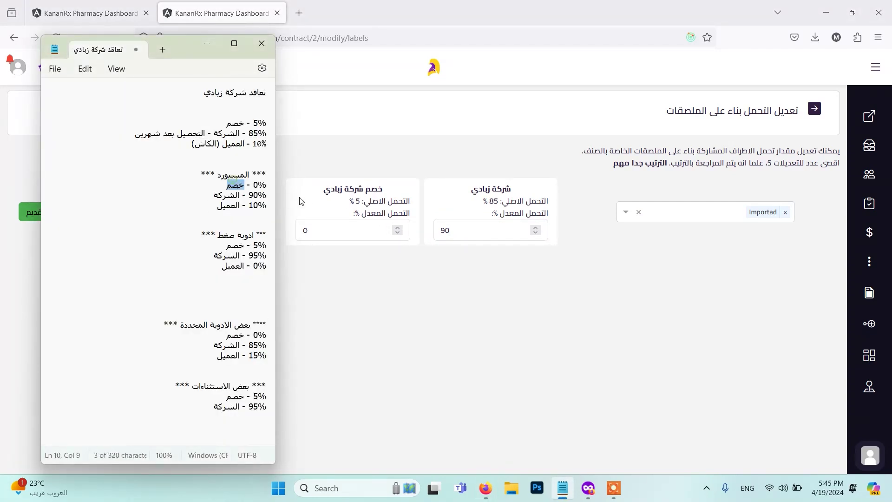
double_click(256, 183)
double_click(315, 230)
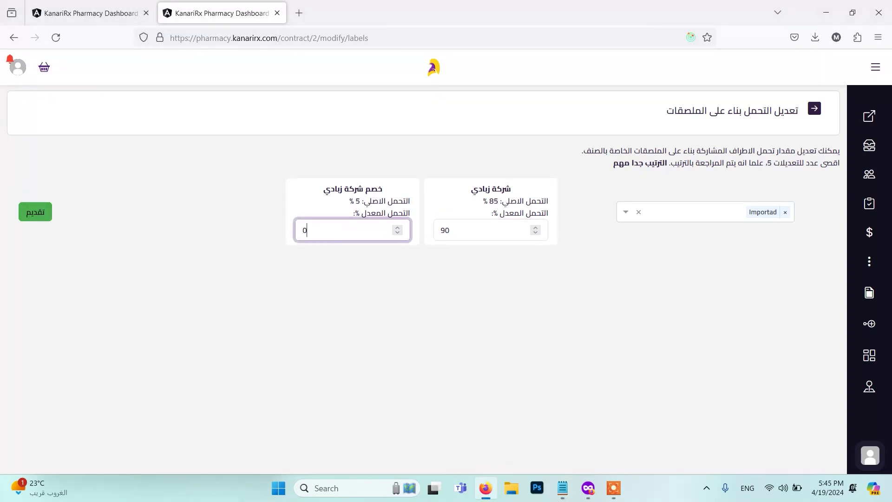
left_click(333, 300)
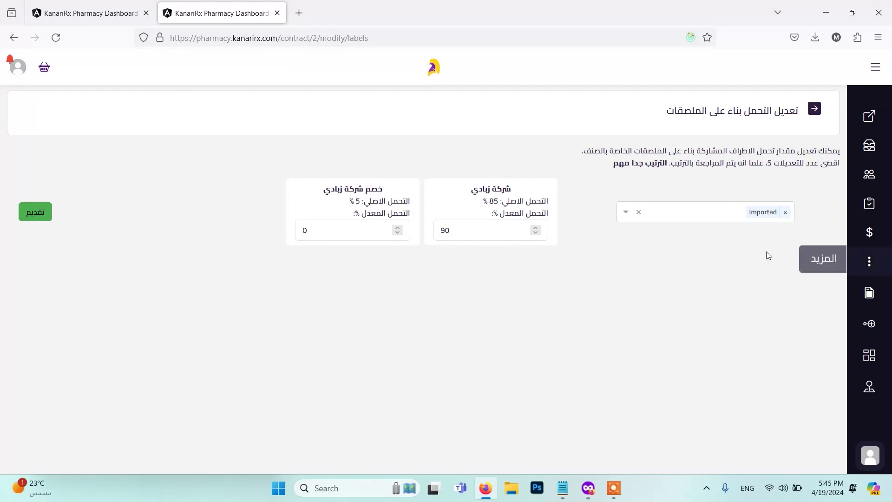
left_click(24, 219)
- Clear the Importad label from the form and check the blood pressure medicines section in the Notepad notes
left_click(785, 212)
key("alt+Tab")
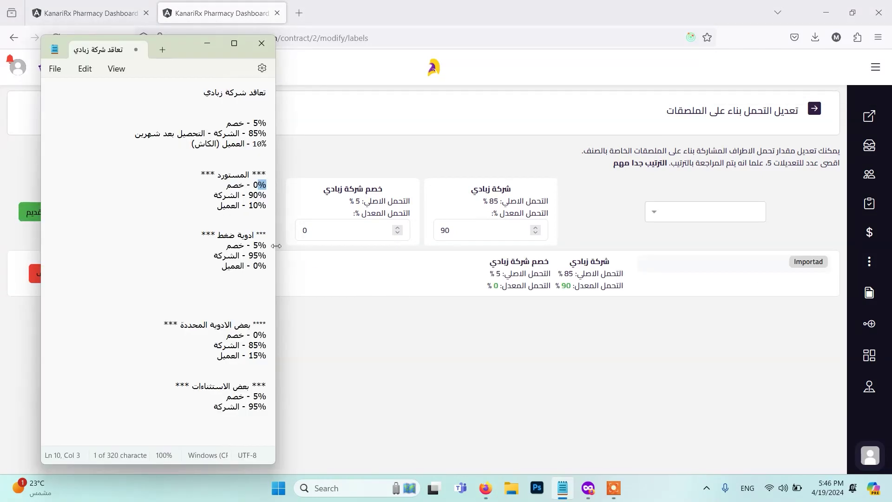
left_click(269, 242)
double_click(262, 235)
left_click(238, 235)
double_click(232, 241)
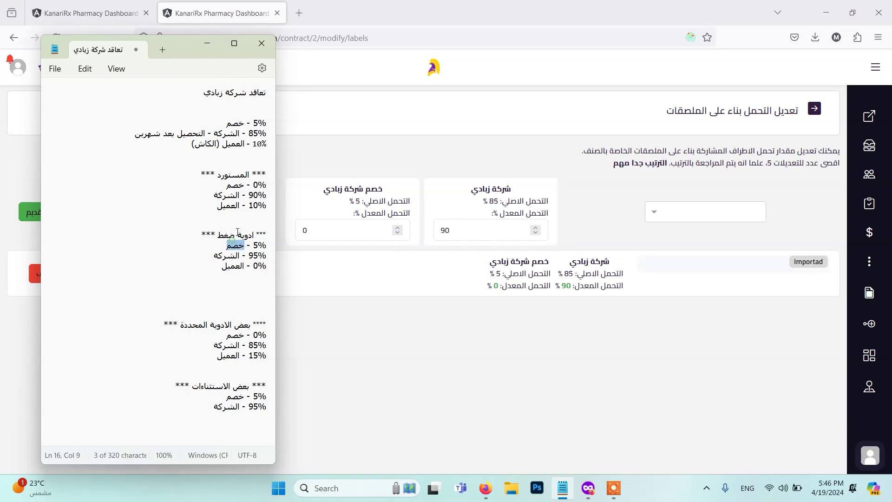
- Search the labels in the browser form for "hyper" and select Antihypertensives
key("alt+Tab")
left_click(732, 212)
type("anti")
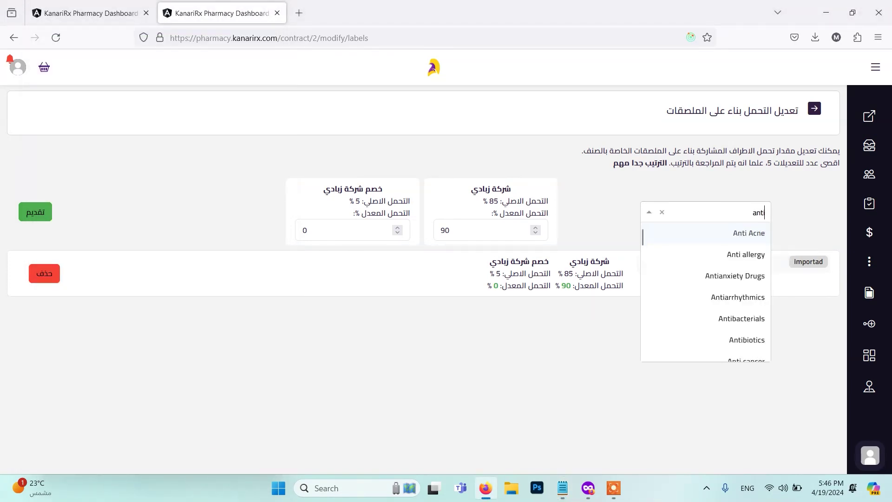
key("BackSpace")
key("BackSpace")
key("BackSpace")
key("BackSpace")
type("hyper")
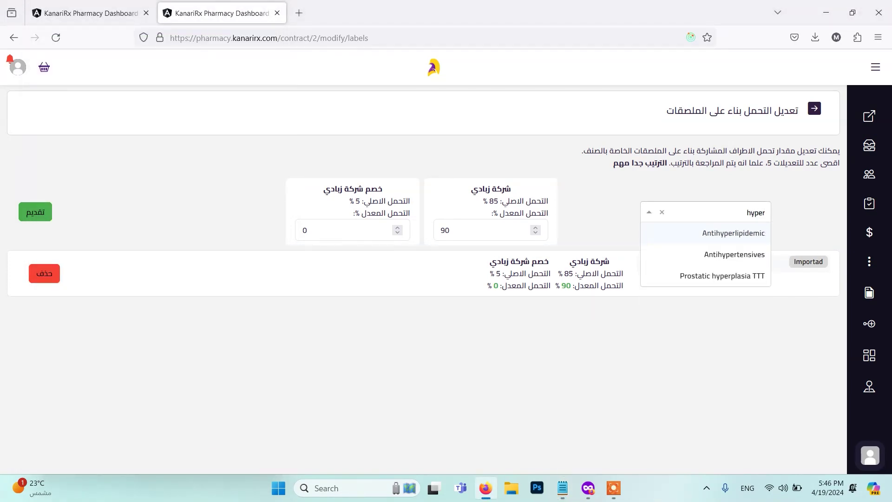
key("Down")
key("Return")
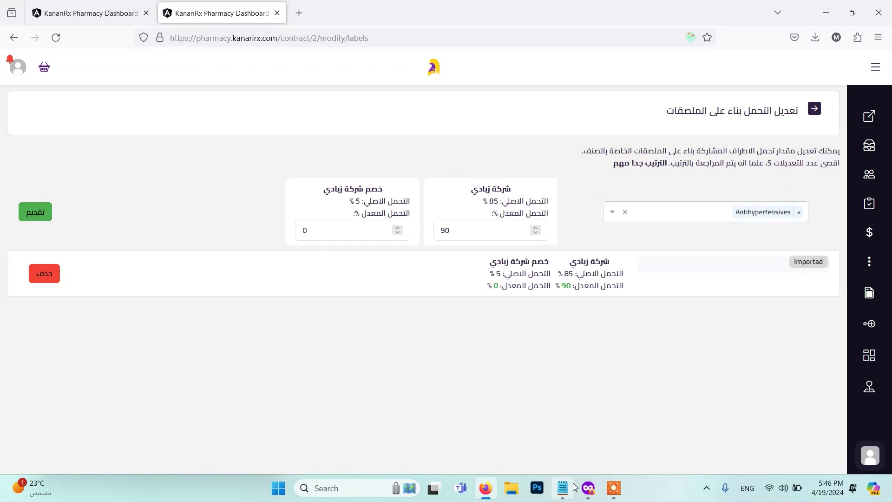
- Set the adjusted share to 5% for خصم شركة زبادي and 95% for شركة زبادي, and submit the Antihypertensives adjustment
left_click(562, 487)
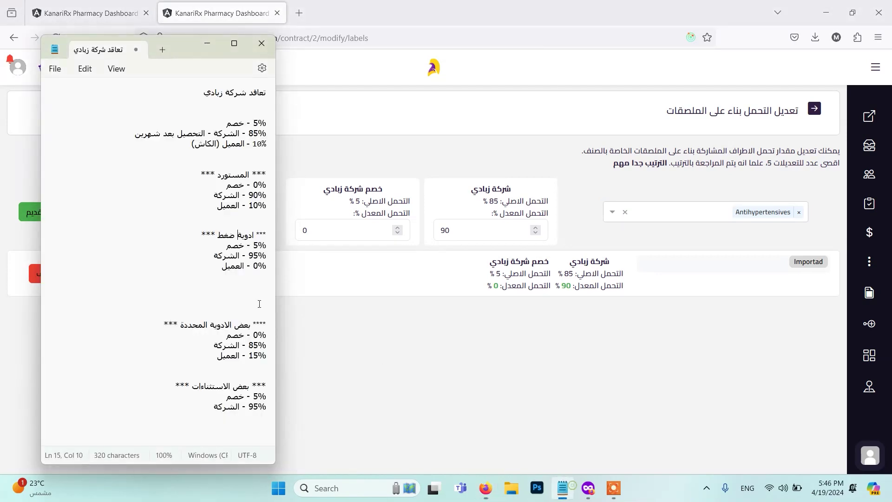
left_click(333, 223)
key("BackSpace")
type("5")
key("alt+Tab")
key("alt+Tab")
double_click(474, 230)
type("9")
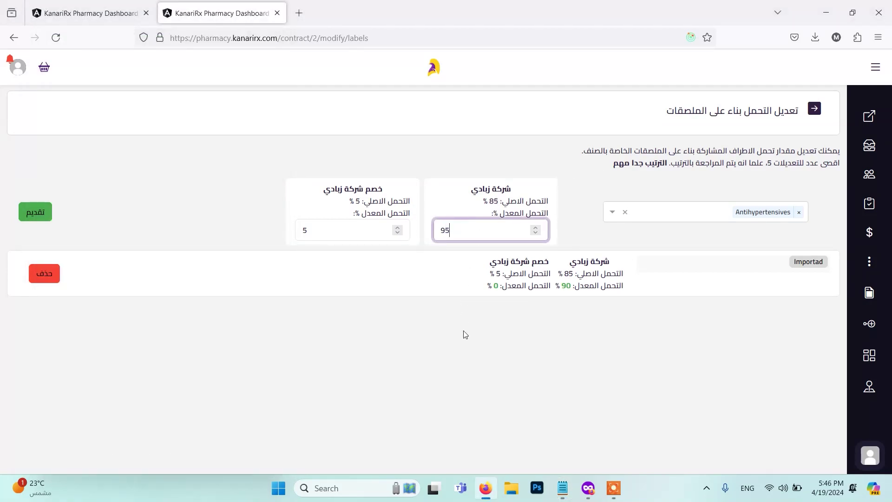
left_click(35, 212)
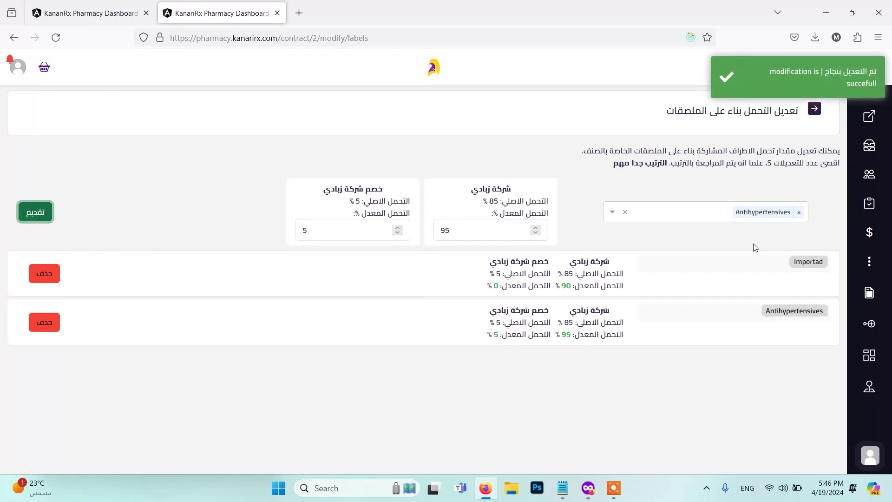
- Replace the Antihypertensives label in the adjustment form with the cosmotic label
left_click(732, 212)
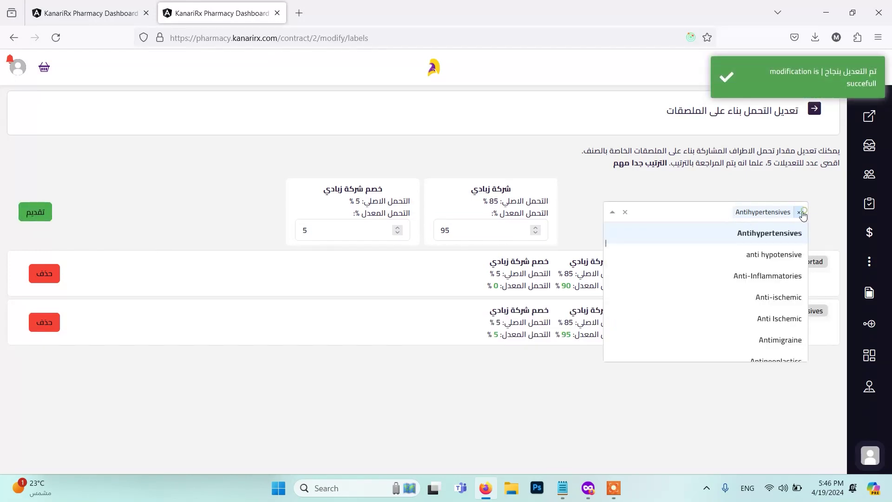
left_click(801, 213)
type("cosmot")
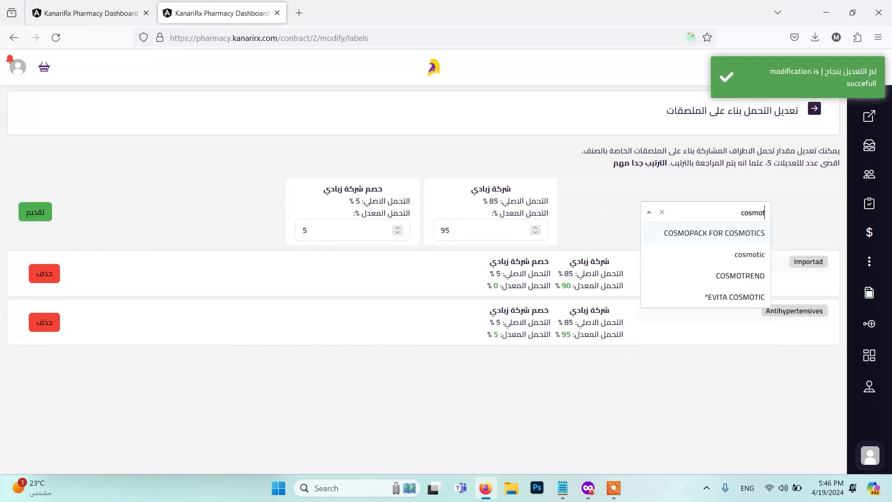
left_click(750, 254)
- Set the adjusted share to 0% for both شركة زبادي and خصم شركة زبادي, and submit the cosmotic adjustment
double_click(514, 230)
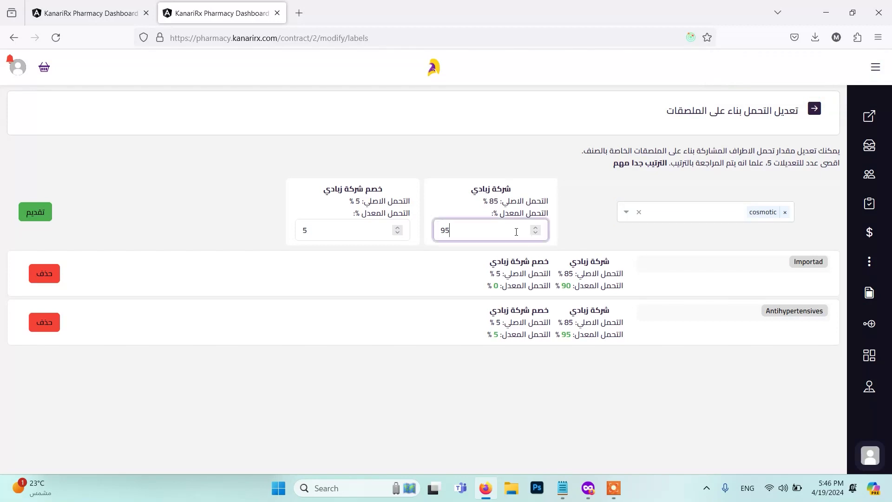
type("0")
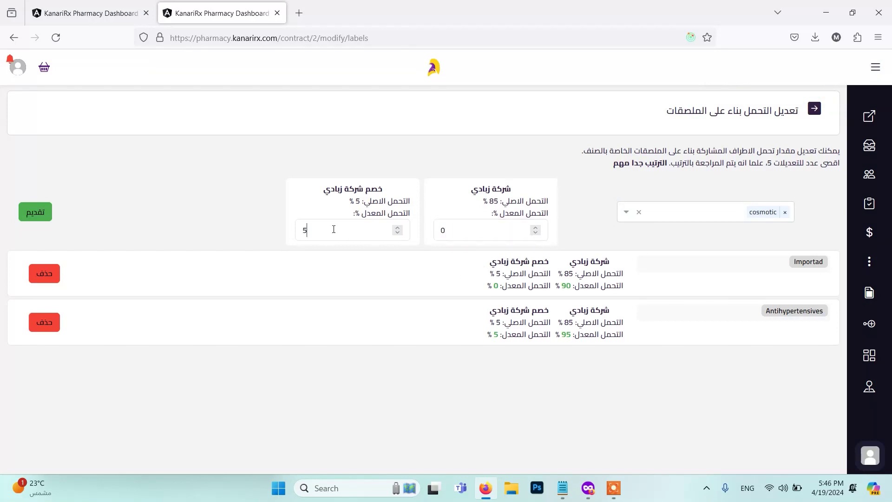
double_click(332, 228)
type("0")
left_click(36, 213)
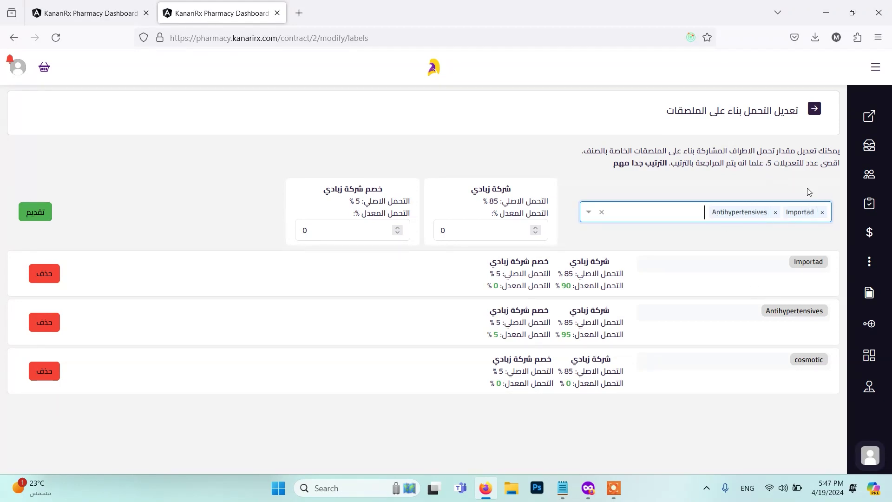
left_click(776, 265)
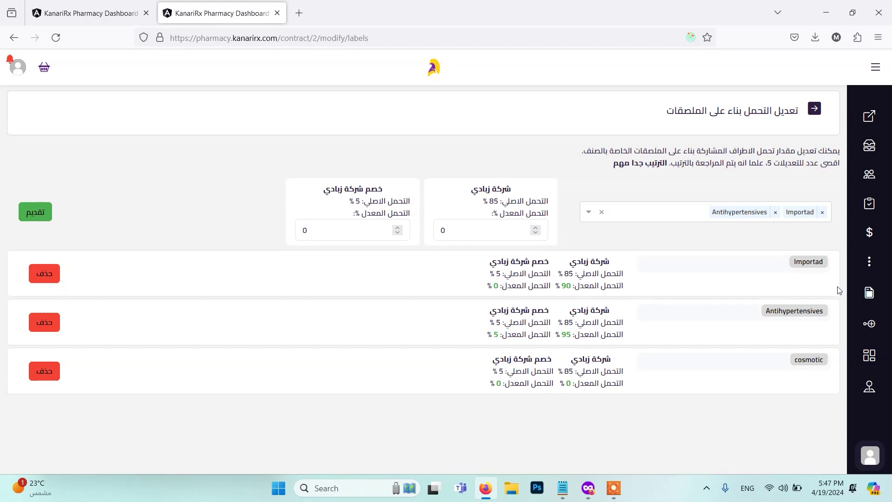
- Start a new sale and add one box of VATIKA oil small 50ml olive with expiry 05/25
left_click(869, 116)
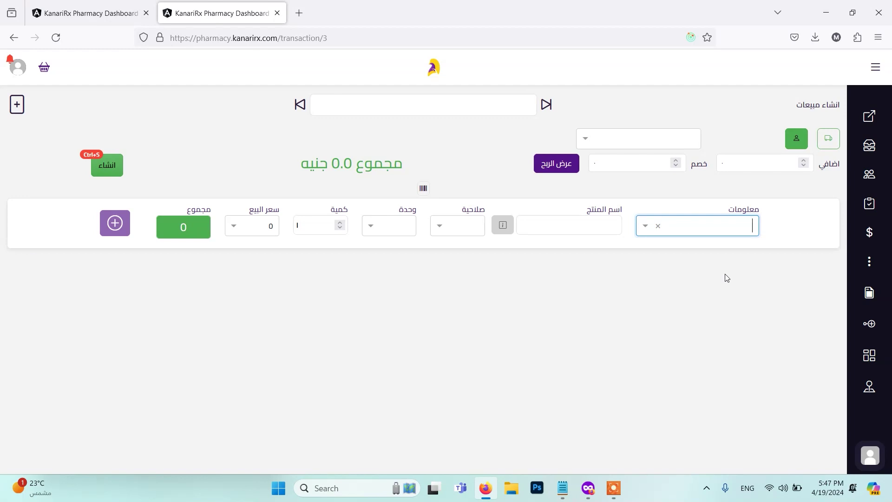
type("vatika")
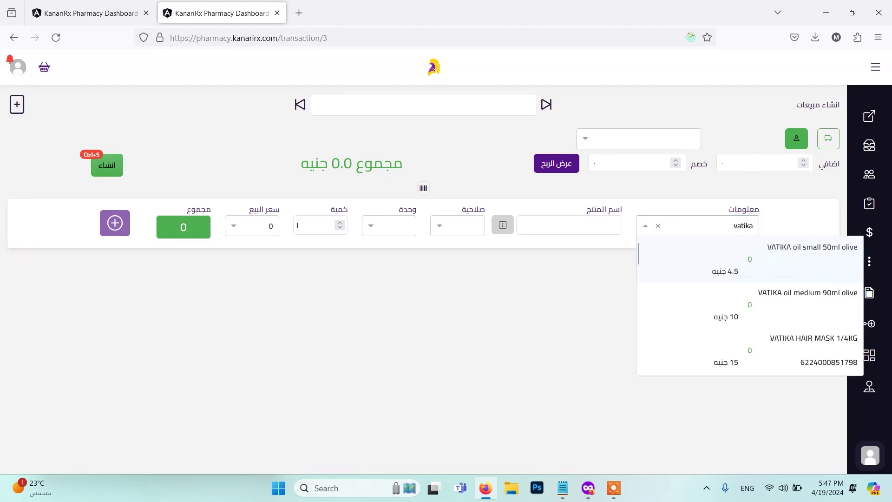
key("Return")
type("0525")
key("Return")
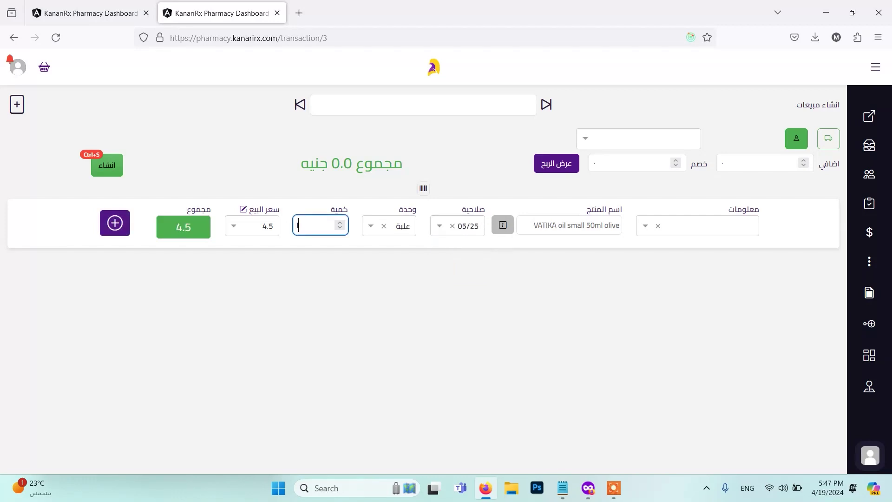
key("Return")
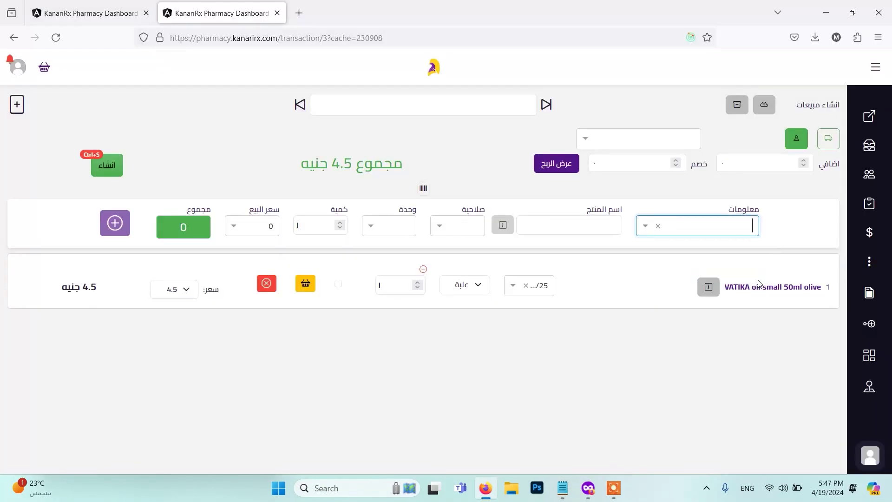
- Add one box of JANUMET 50 MG /1000 MG 56 TAB with expiry 05/25 to the sale
type("525")
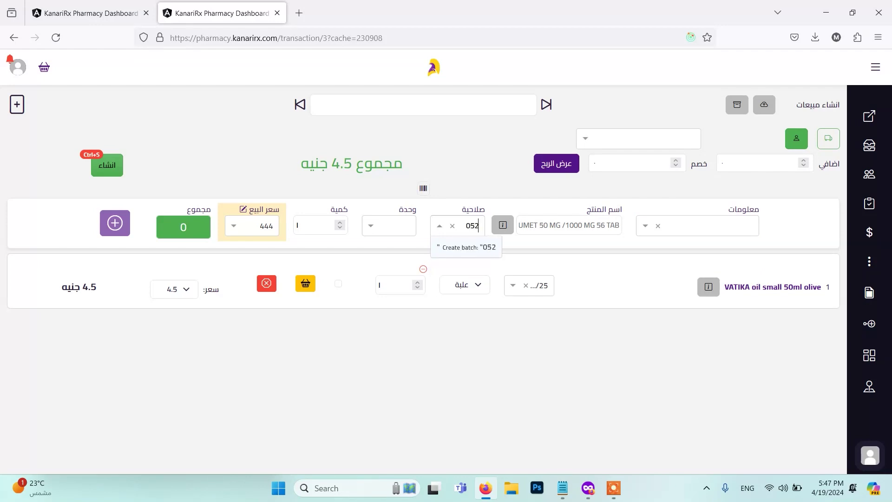
key("Return")
key("Return")
key("Return")
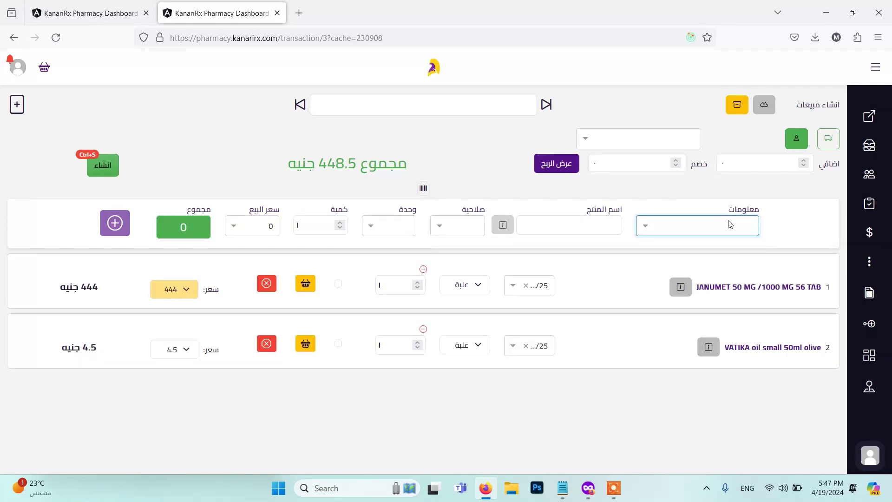
- Find "concor" in the product search and add one box of CONCOR 10 PLUS 30 TAB with expiry 09/25
type("concor")
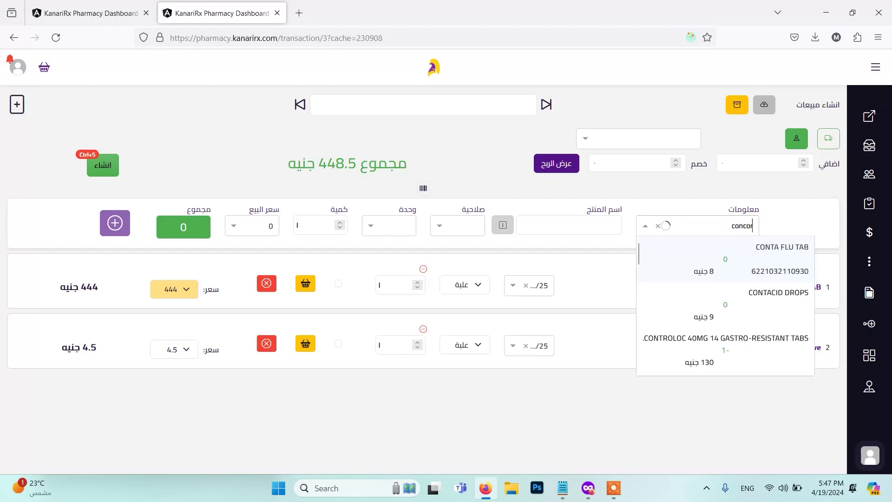
key("Return")
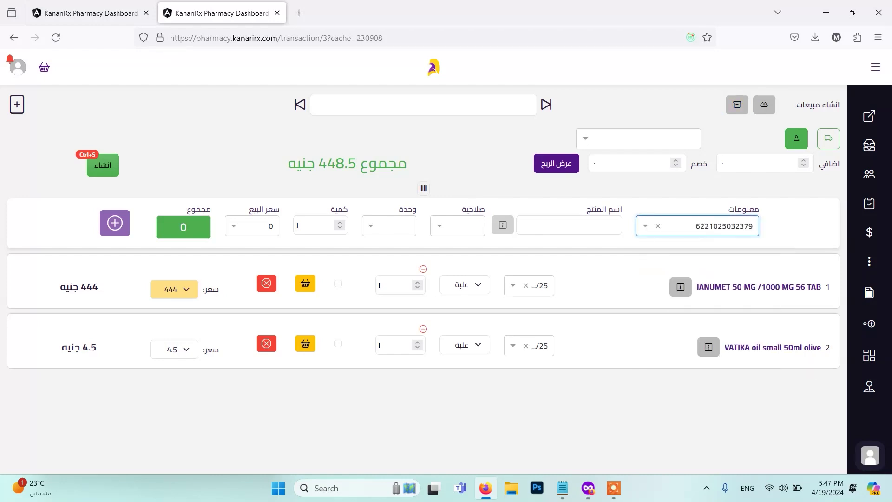
type("0925")
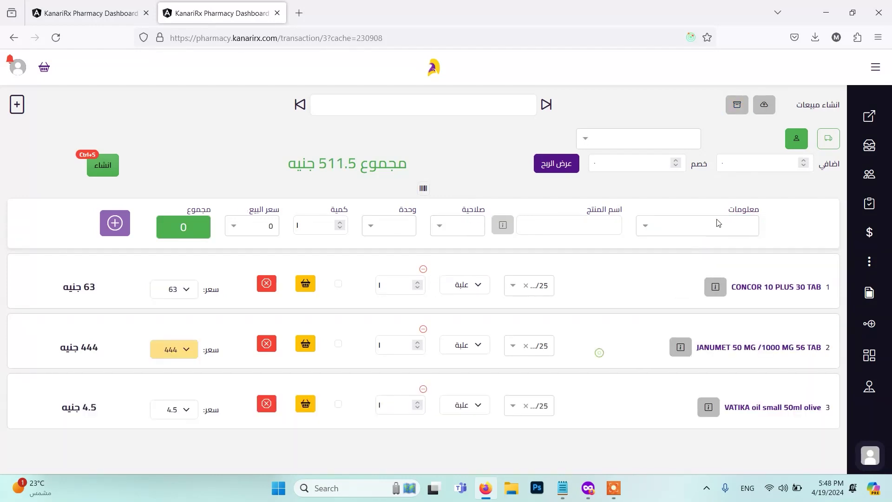
- Search for "bi alco" and add one box of BI-ALCOFAN 150MG 30 TAB to the sale
left_click(716, 220)
type("bi alco")
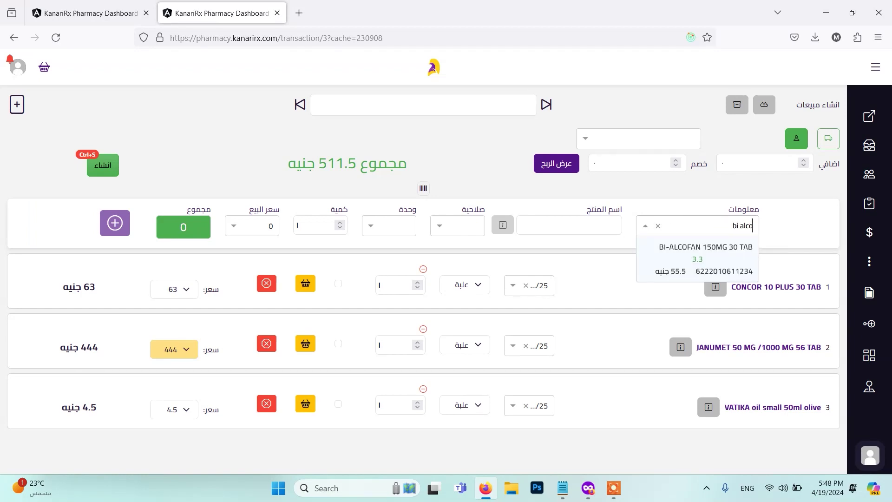
key("Return")
key("Return")
key("Return")
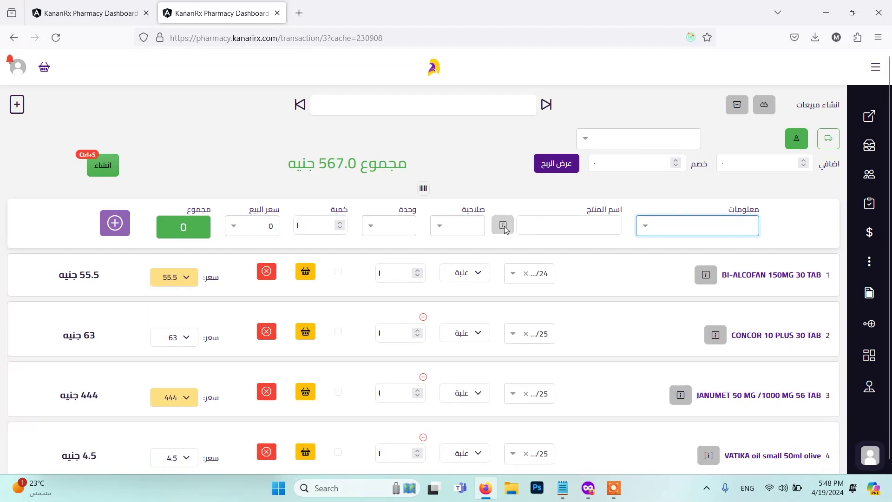
- Review the sale's item list, checking the BI-ALCOFAN and CONCOR entries
scroll(563, 343, "down", 2)
left_click(611, 304)
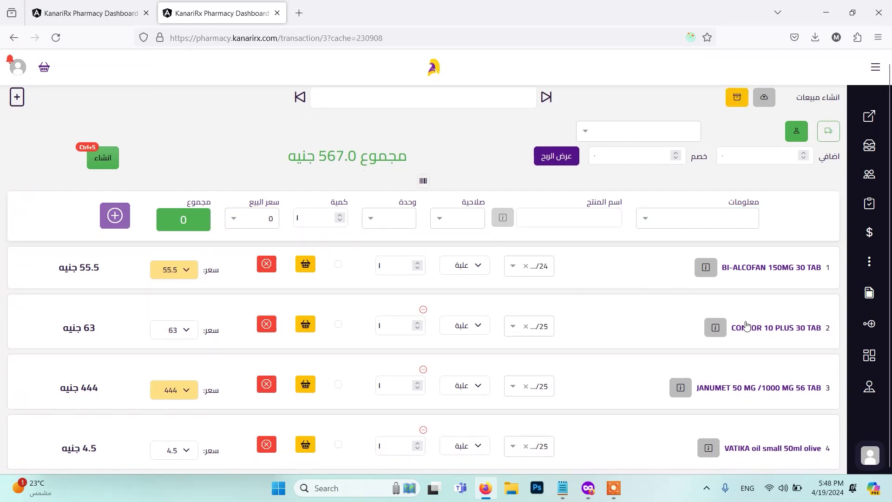
double_click(742, 284)
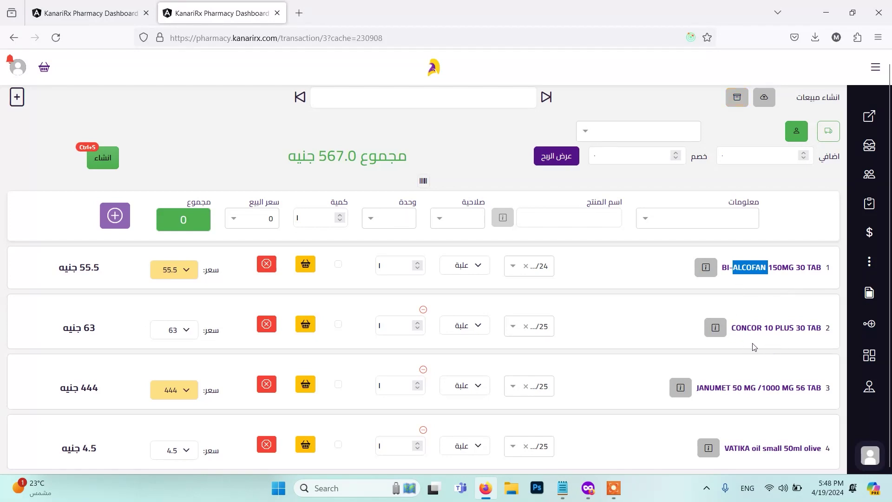
double_click(746, 328)
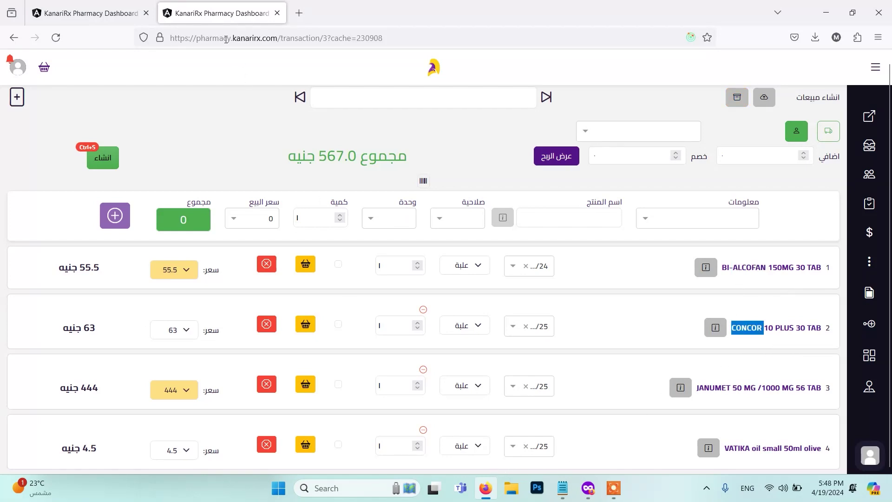
- Open the contract's label adjustments from the contracts list in the other browser tab
left_click(88, 13)
left_click(869, 261)
left_click(476, 125)
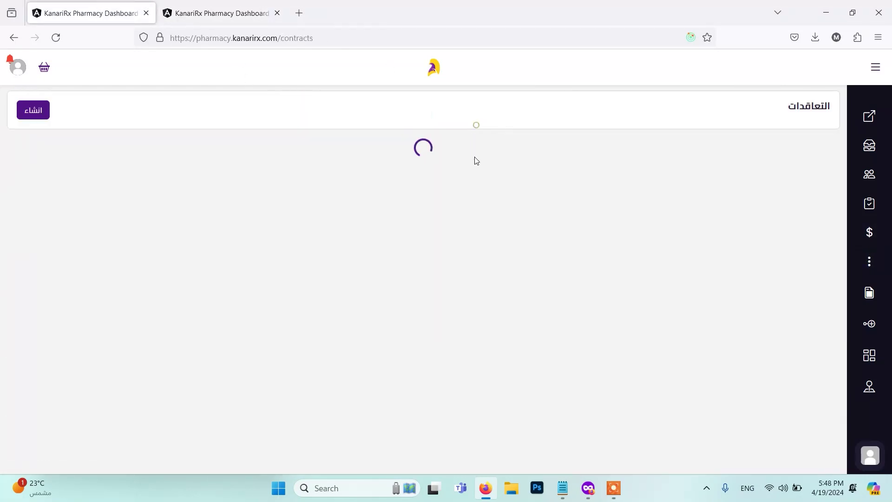
left_click(786, 150)
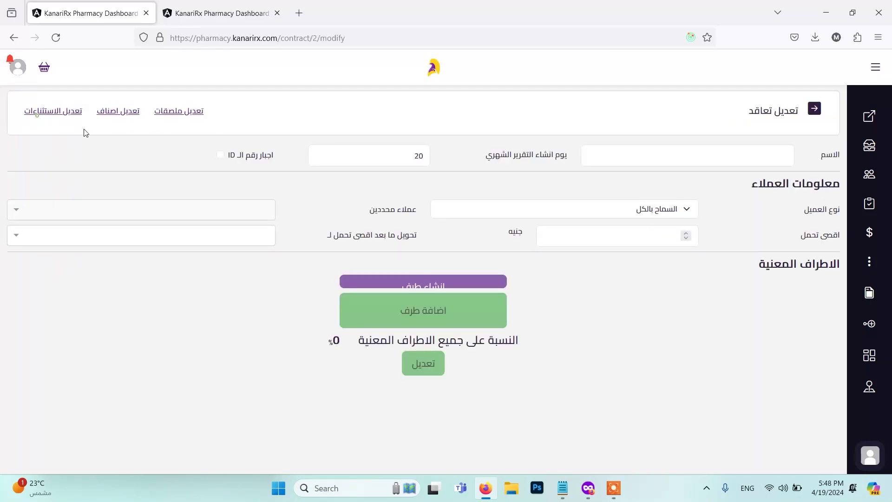
left_click(179, 112)
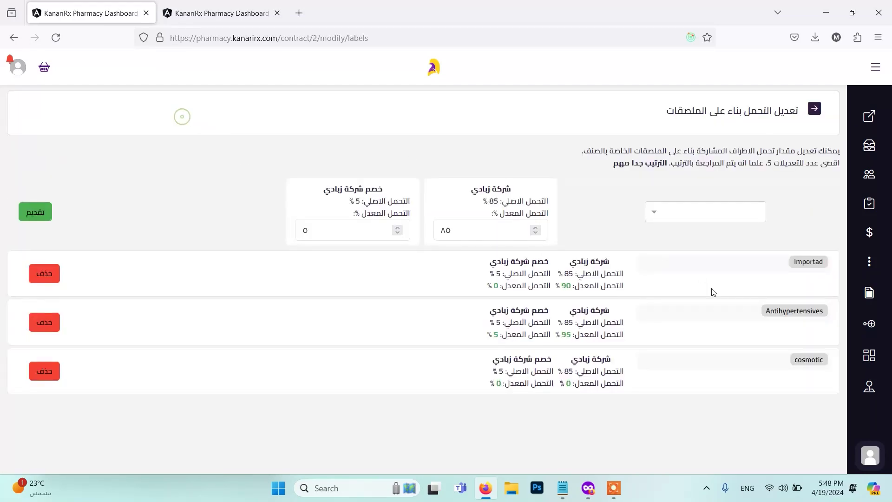
- Compare the Importad, Antihypertensives and cosmotic share adjustments with the matching items in the sale
double_click(809, 262)
left_click(206, 10)
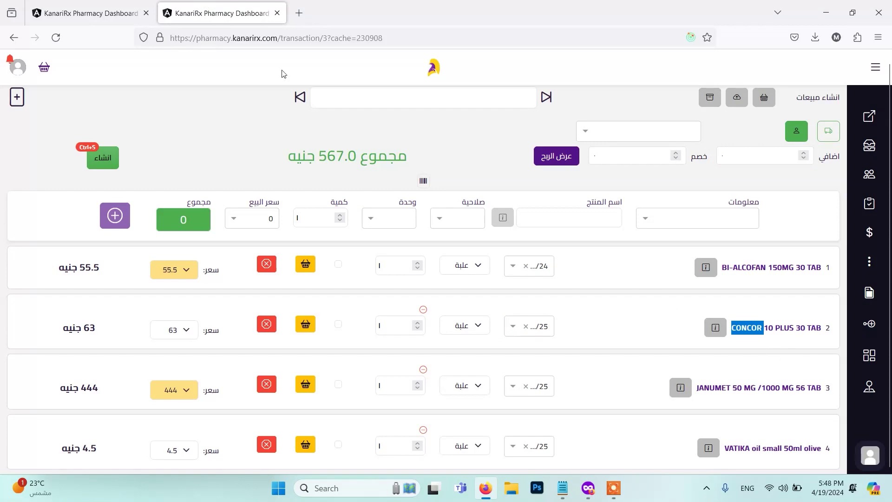
left_click(88, 13)
double_click(795, 311)
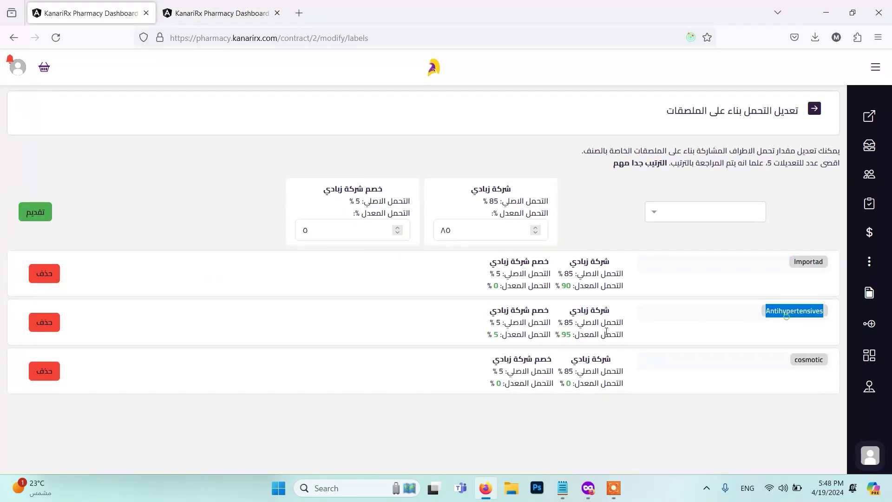
double_click(565, 334)
left_click(251, 11)
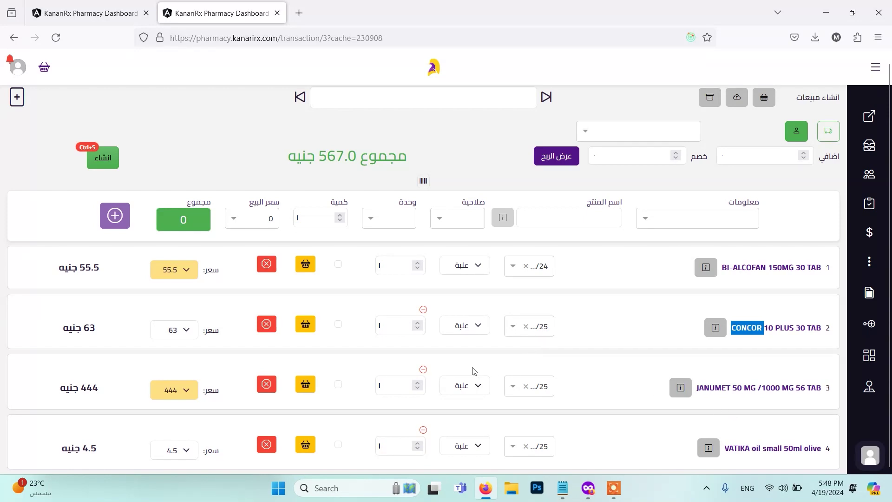
left_click(690, 265)
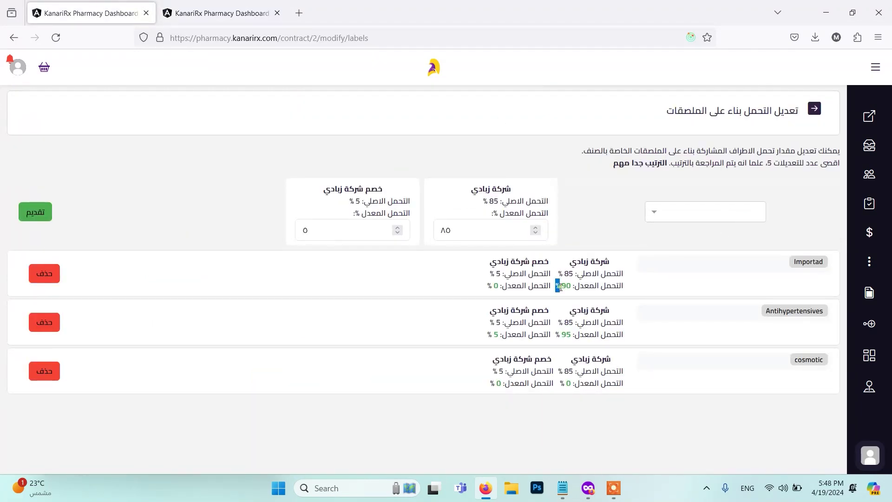
left_click(216, 13)
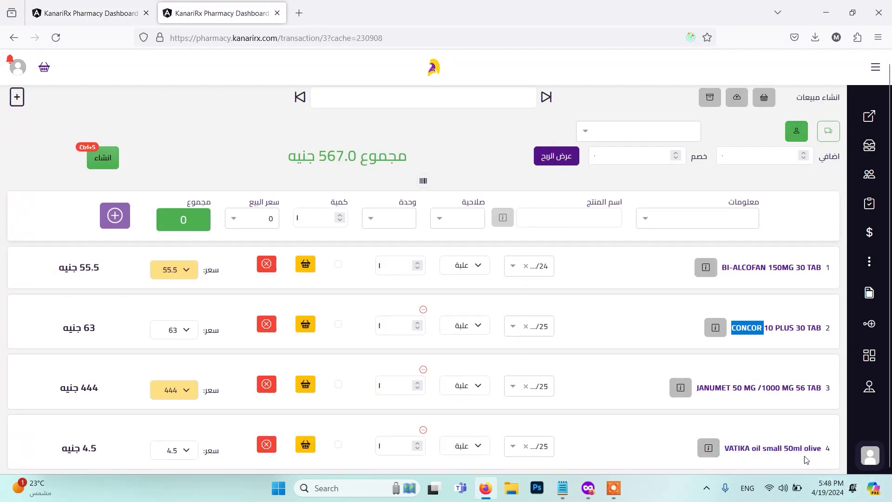
left_click(37, 3)
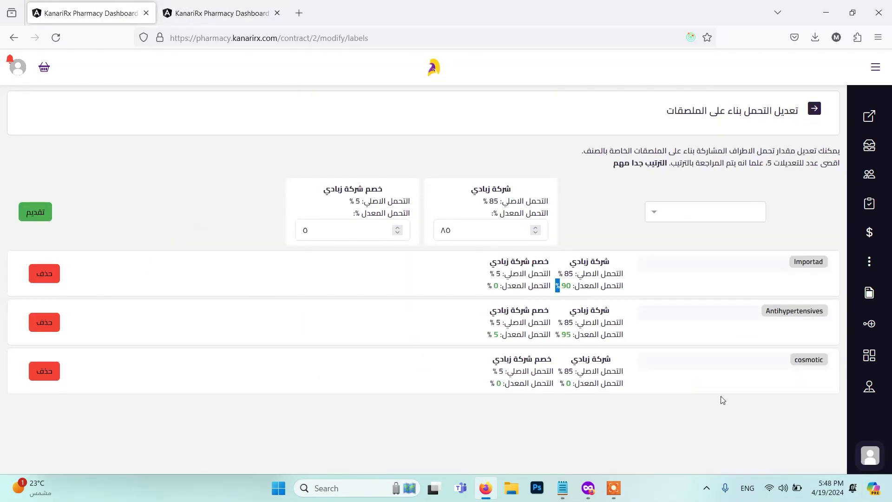
triple_click(567, 383)
left_click(665, 408)
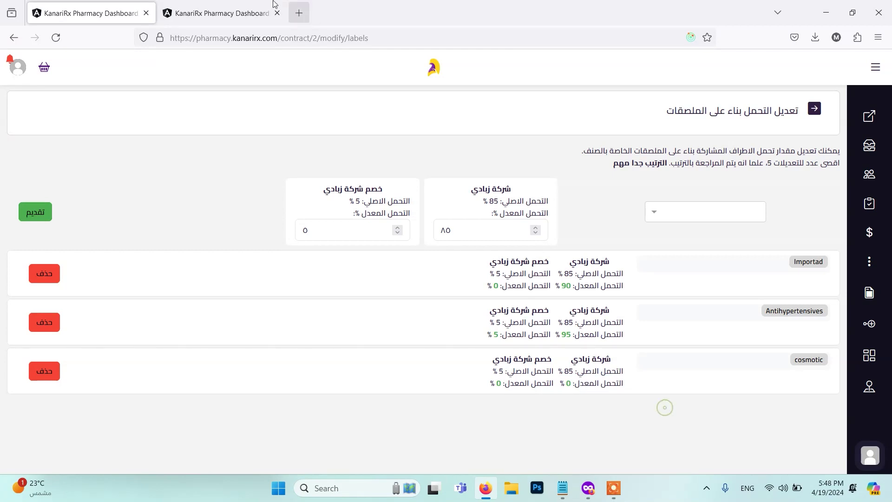
- Add the contract تعاقد شركة زبادي to the sale and calculate each party's contract share
left_click(271, 4)
left_click(686, 224)
key("alt+shift")
type("تعاقد")
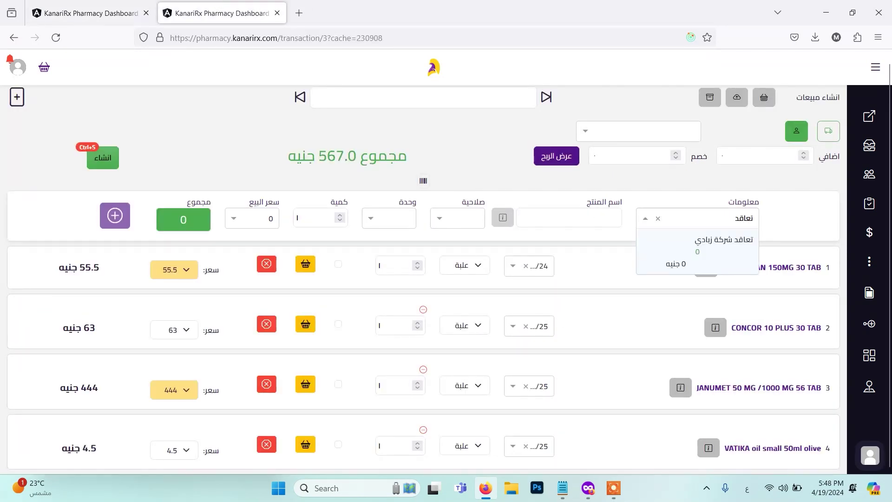
key("Return")
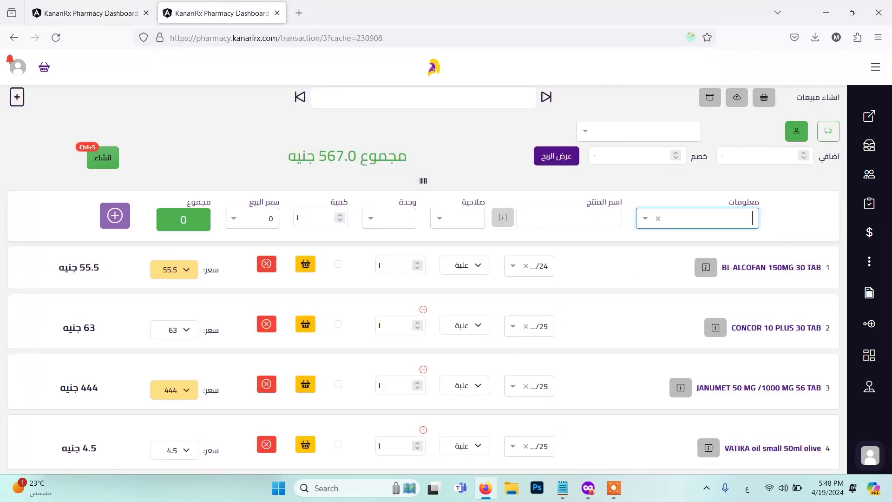
key("Return")
key("Return")
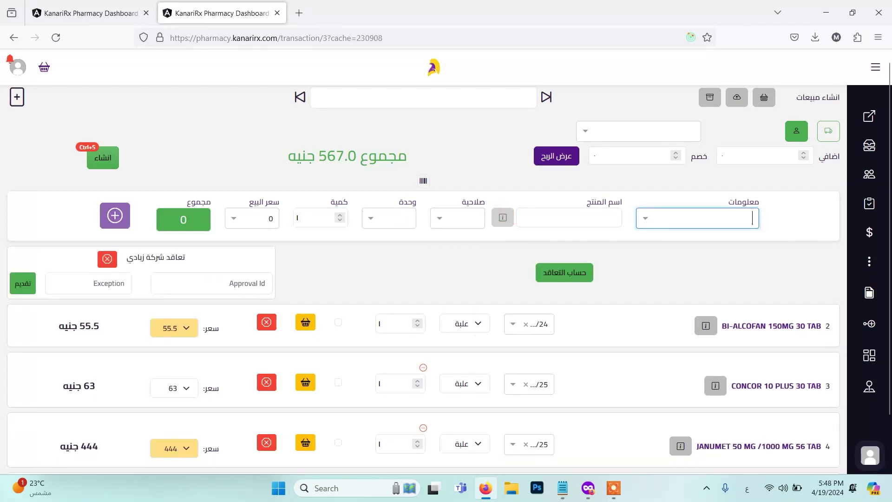
scroll(652, 360, "down", 2)
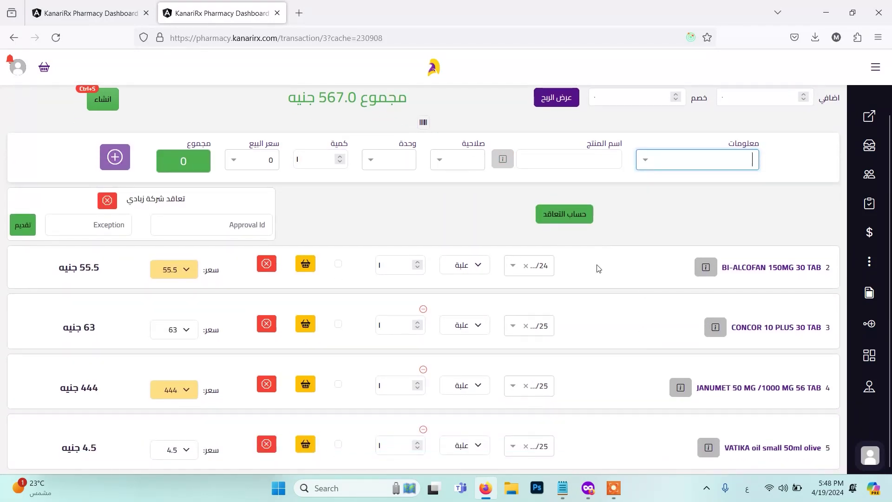
left_click(567, 217)
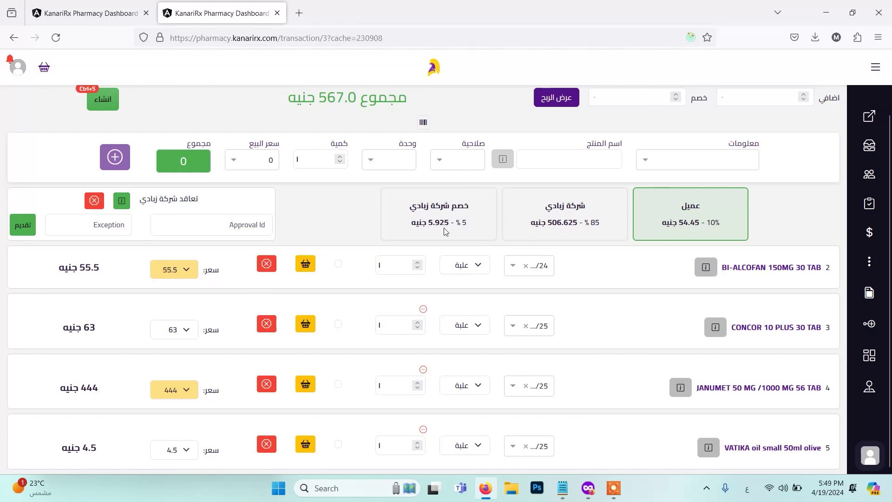
- Open the contract debt details and compare the VATIKA oil shares with the contract's cosmotic label adjustment
left_click(121, 200)
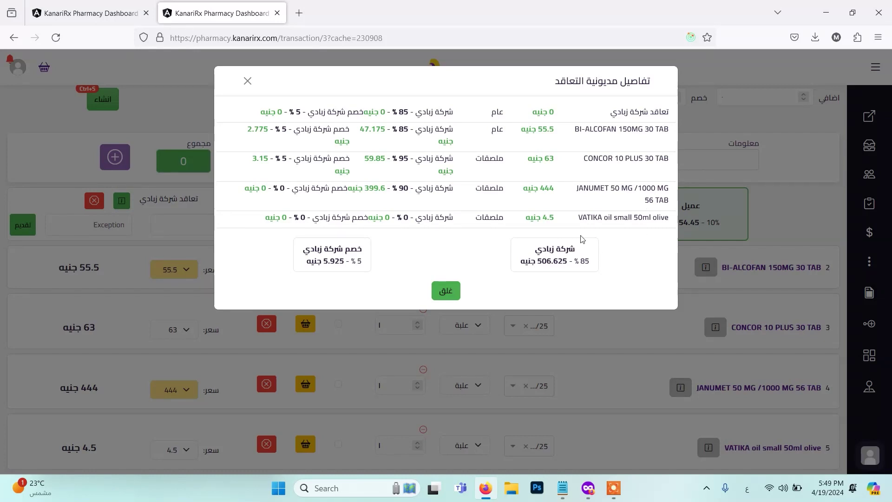
triple_click(637, 219)
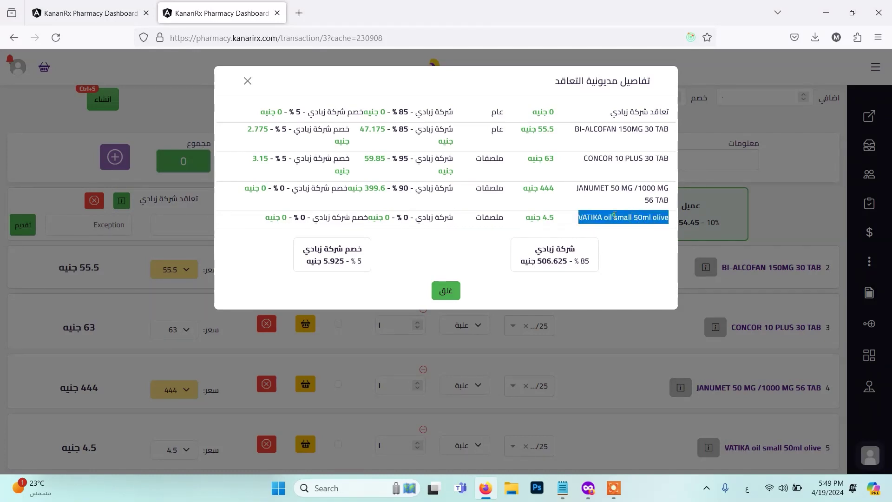
left_click(88, 13)
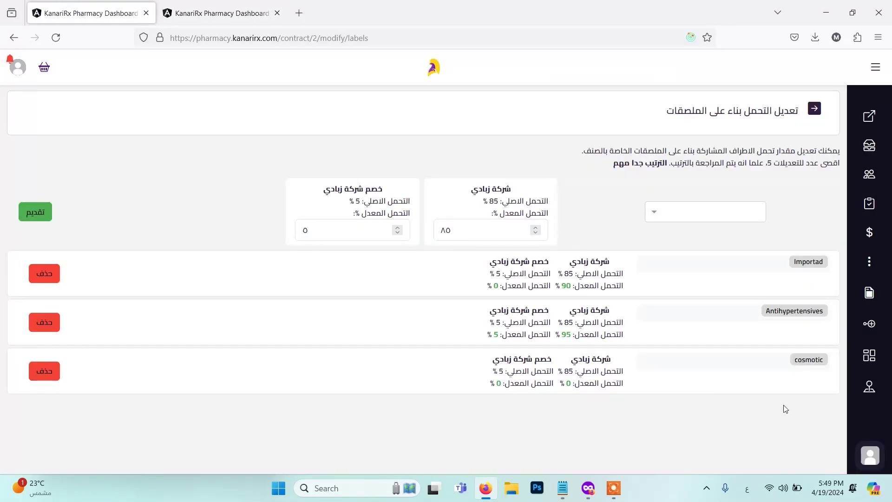
left_click(226, 5)
triple_click(423, 218)
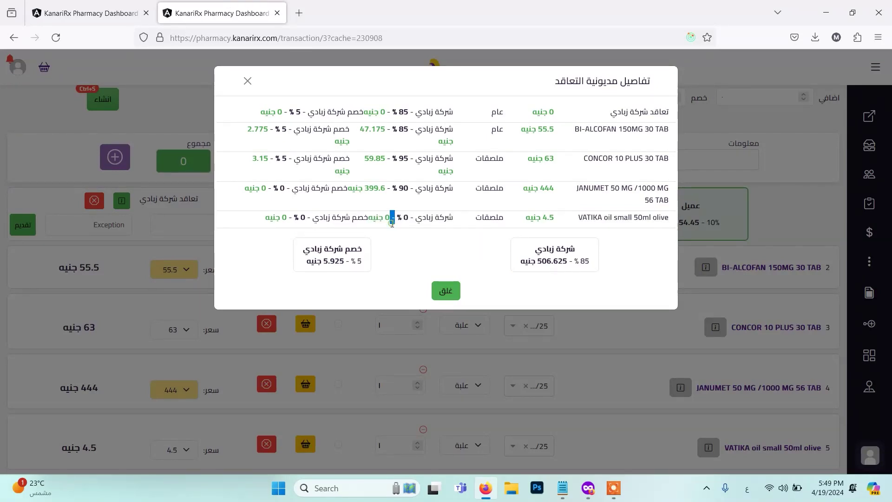
triple_click(391, 218)
left_click(485, 231)
- Compare the JANUMET company and discount shares in the debt details with the contract's Importad label adjustment
triple_click(633, 194)
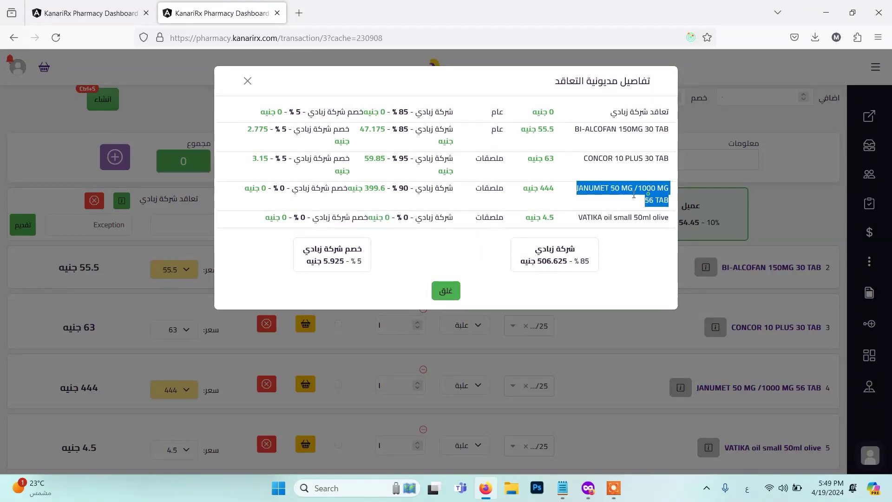
triple_click(417, 191)
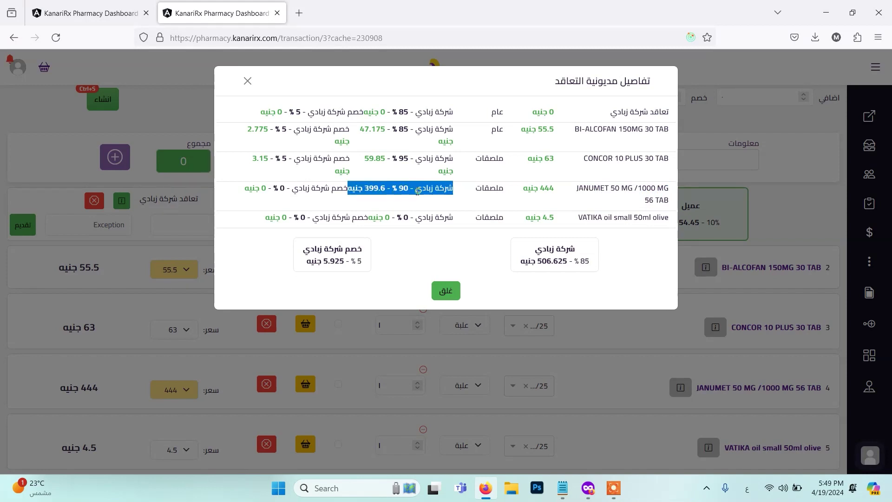
double_click(406, 190)
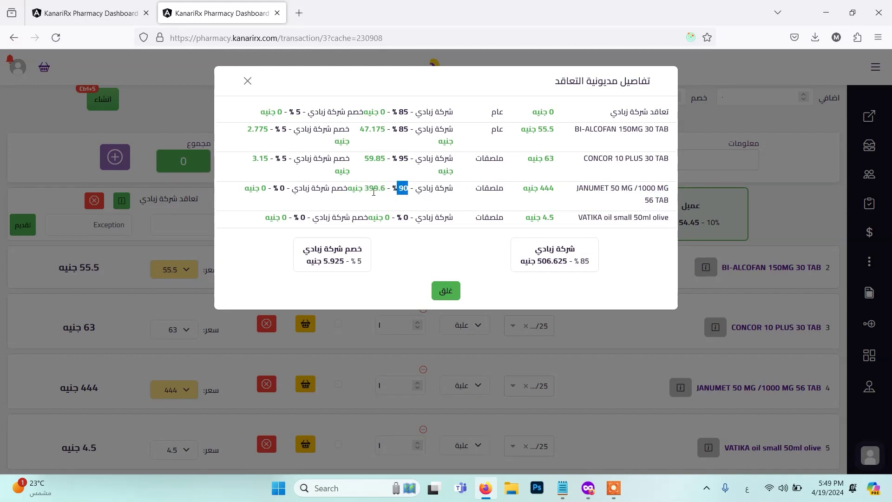
triple_click(274, 191)
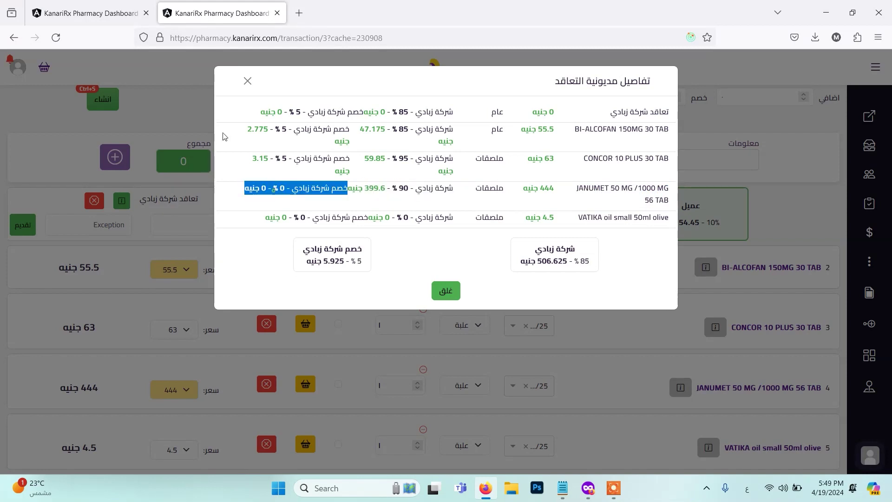
left_click(13, 5)
left_click(45, 4)
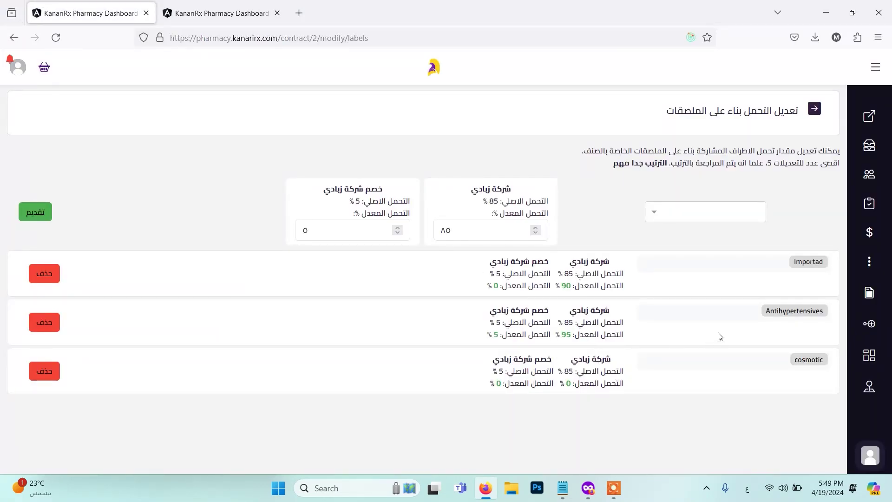
double_click(584, 288)
- Compare the CONCOR 10 PLUS shares in the sale's debt details with the contract's Antihypertensives label adjustment
key("ctrl+Tab")
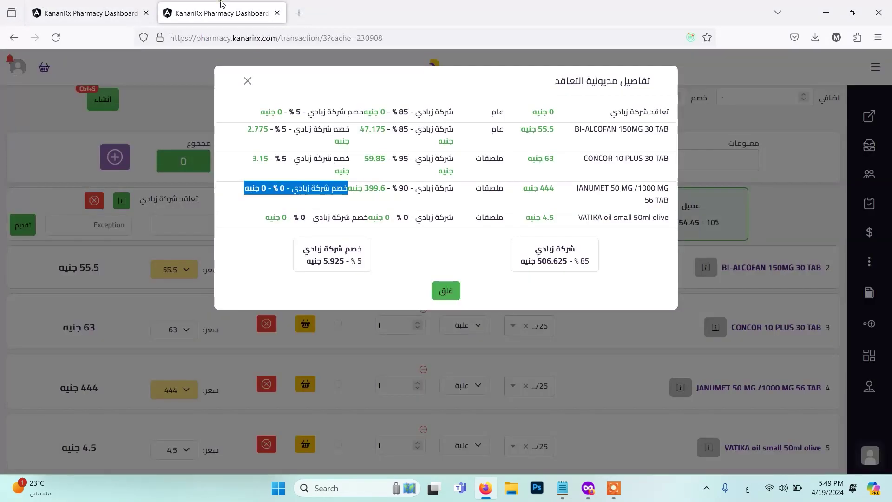
triple_click(606, 170)
left_click(493, 161)
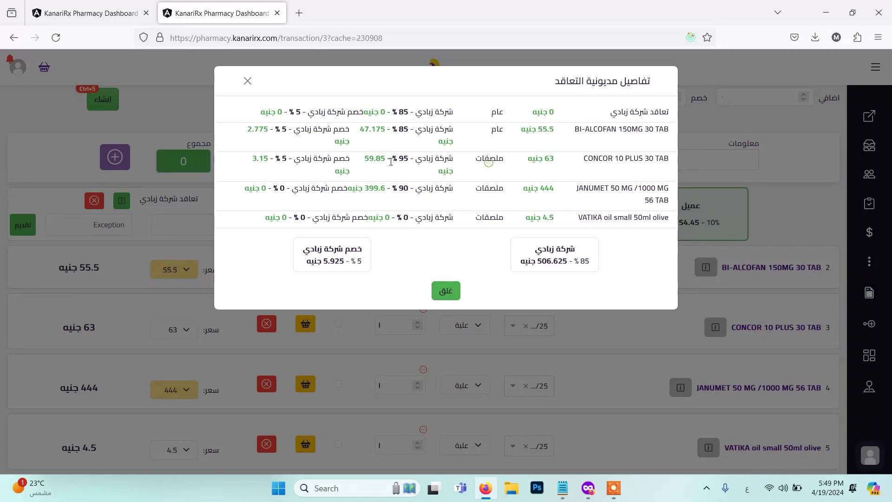
triple_click(407, 162)
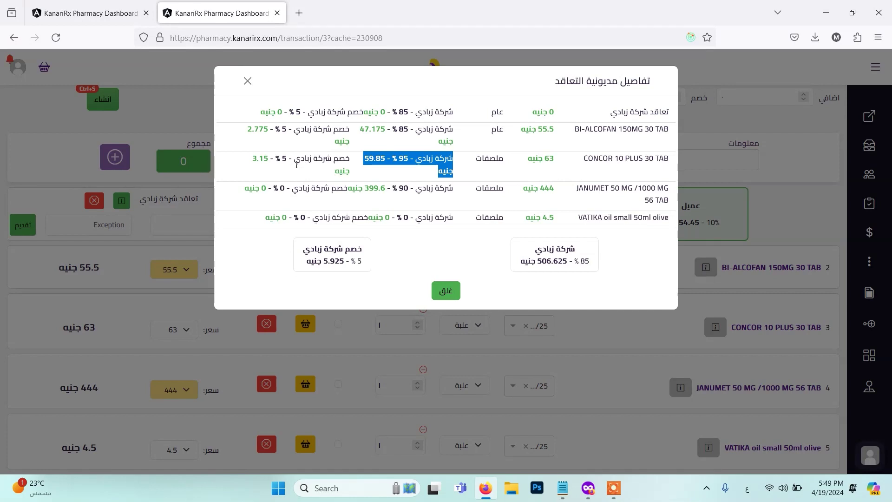
key("ctrl+shift+Tab")
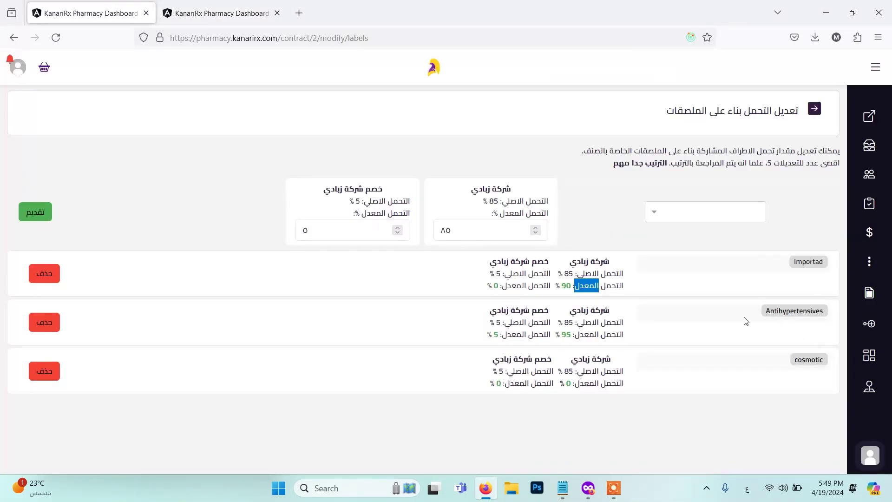
triple_click(593, 330)
left_click(669, 372)
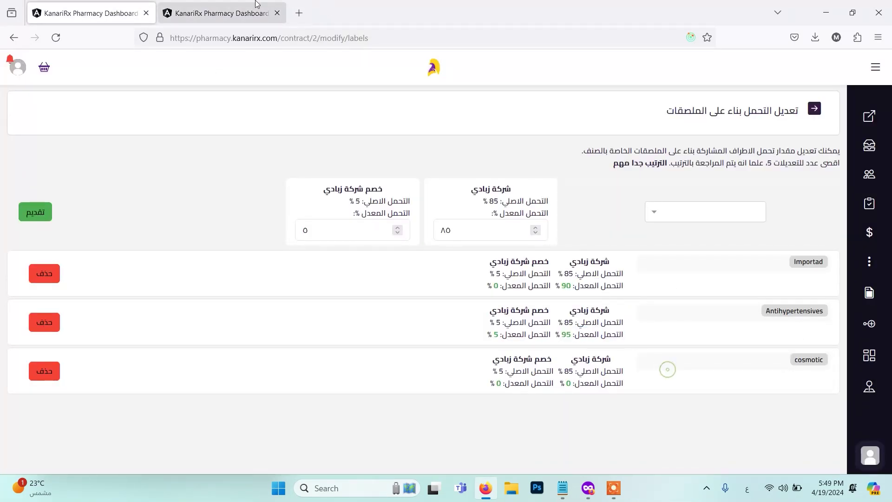
- Check the company and discount shares calculated for BI-ALCOFAN in the sale's contract debt details
key("ctrl+Tab")
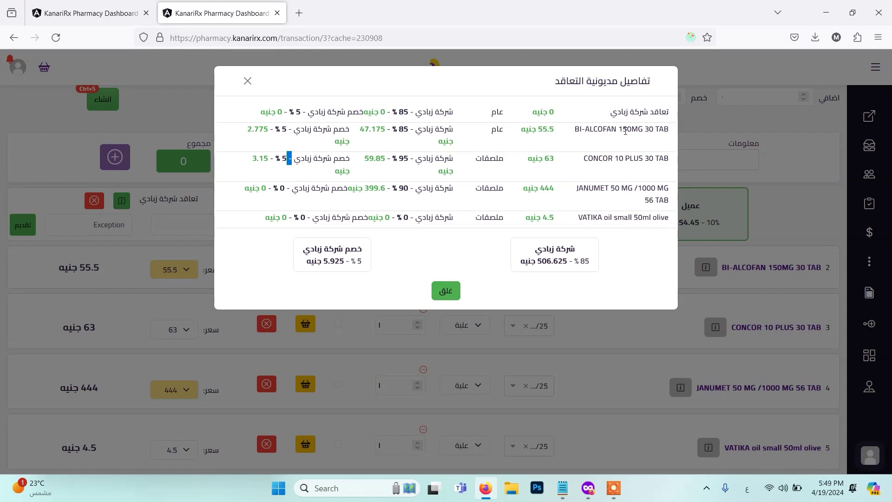
double_click(625, 131)
triple_click(398, 128)
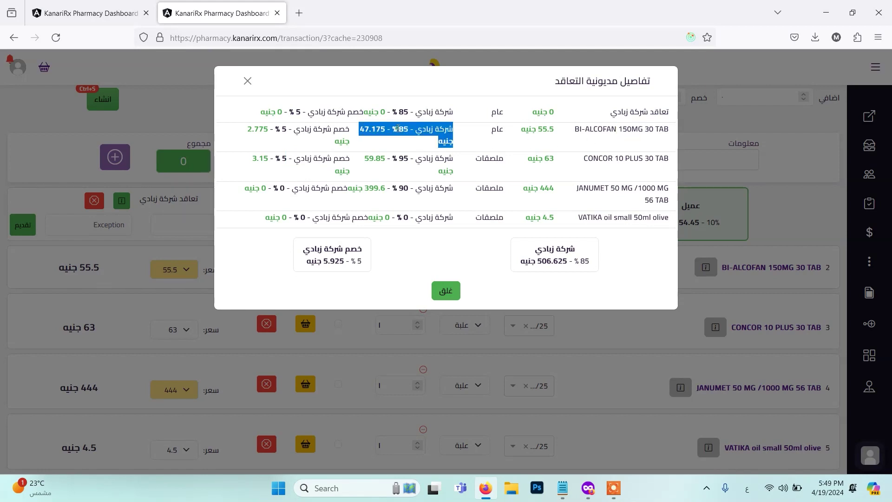
triple_click(312, 126)
double_click(288, 139)
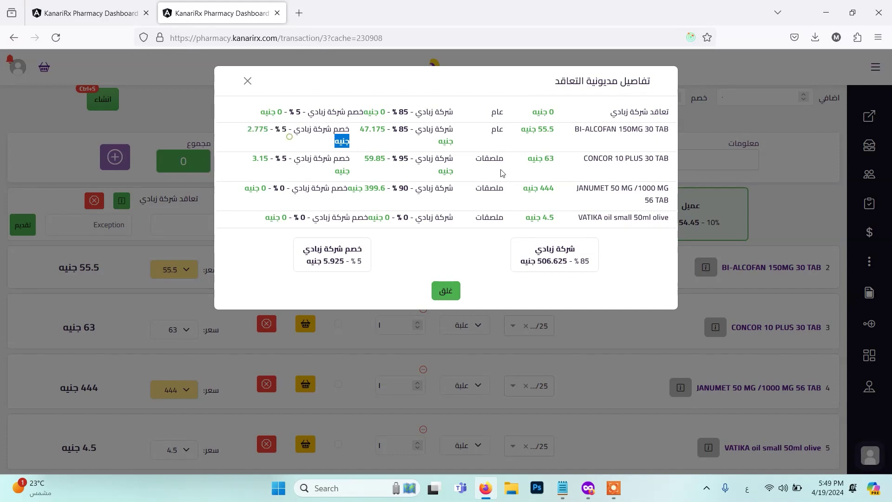
left_click(502, 150)
- Check whether each item's share comes from the general rate or from labels, and close the debt details
triple_click(618, 129)
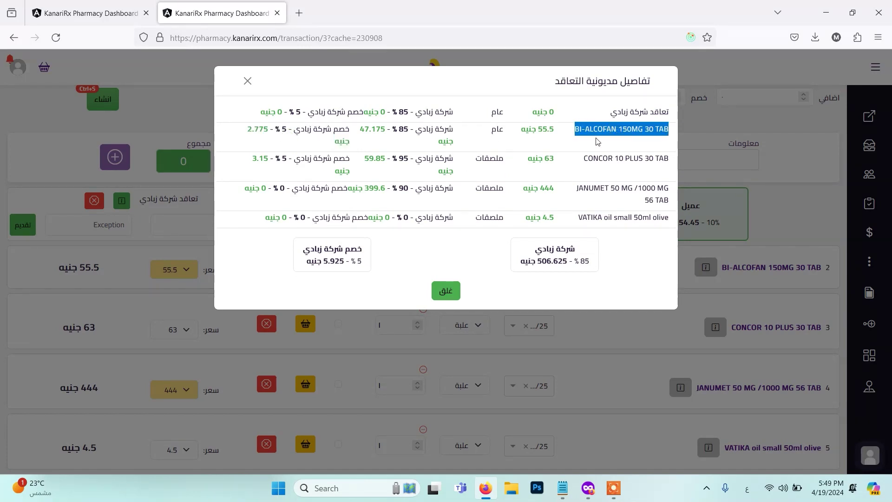
double_click(495, 129)
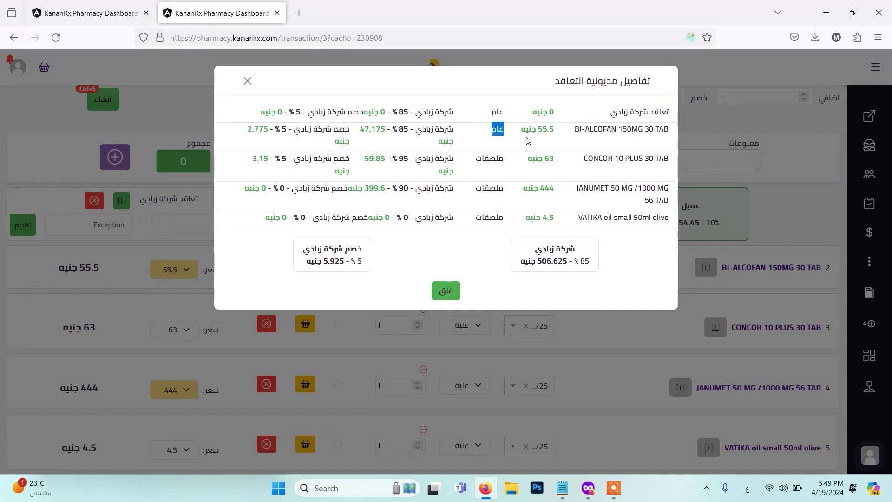
triple_click(598, 157)
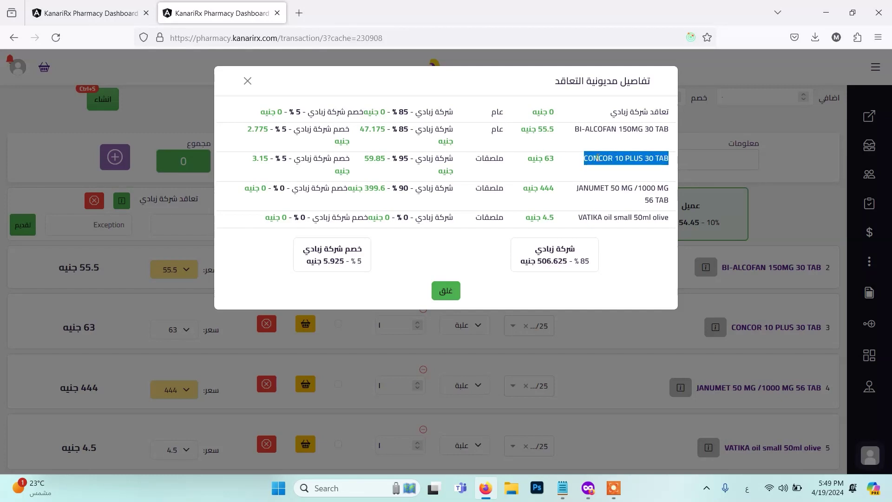
double_click(497, 157)
left_click(616, 185)
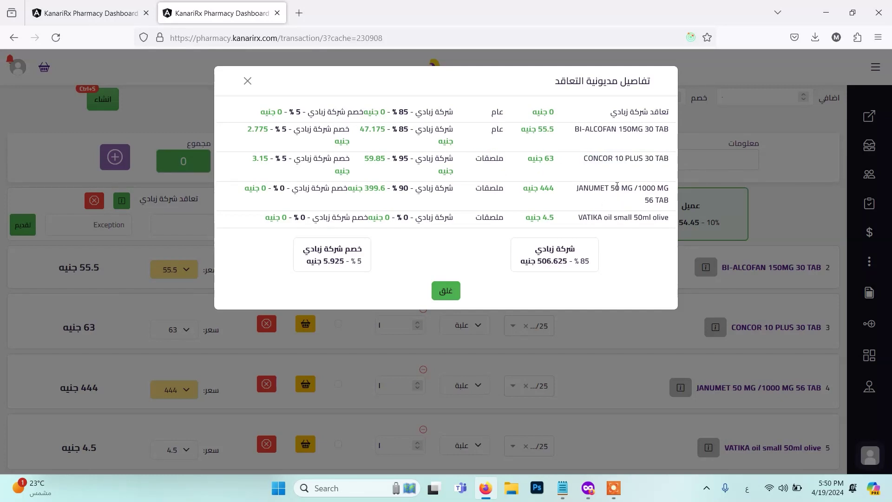
double_click(617, 187)
triple_click(607, 216)
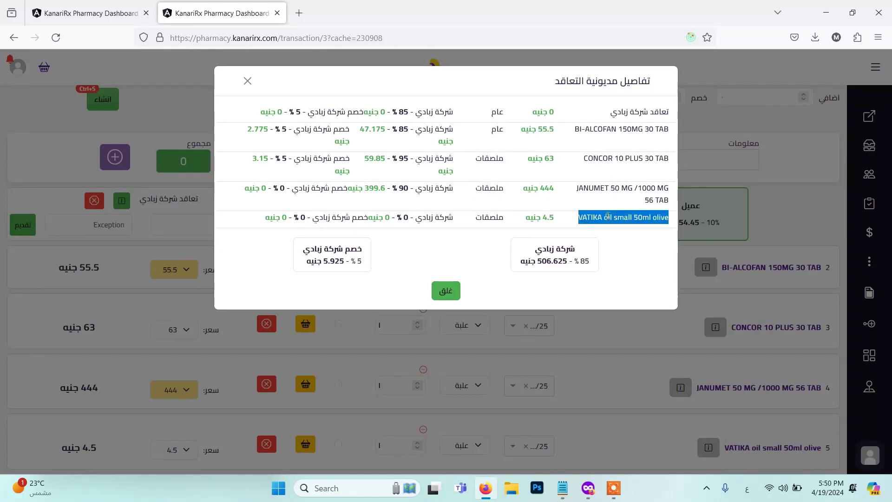
left_click(462, 217)
double_click(490, 217)
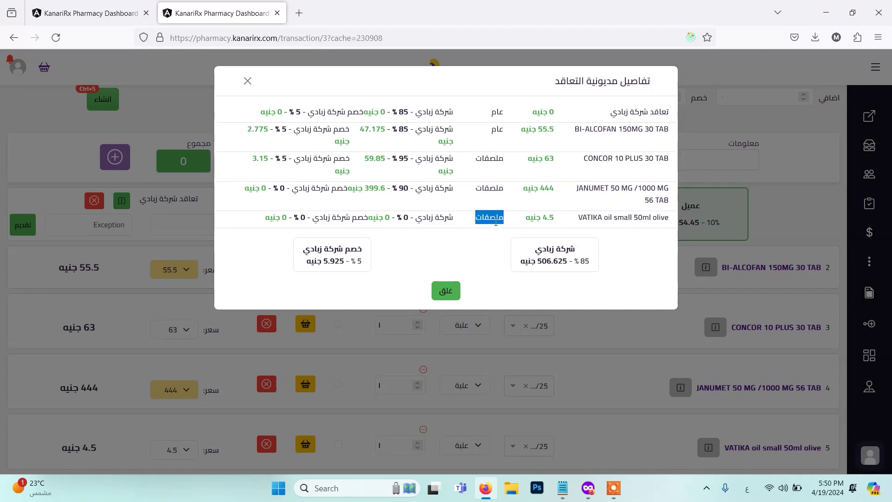
key("Escape")
left_click(487, 220)
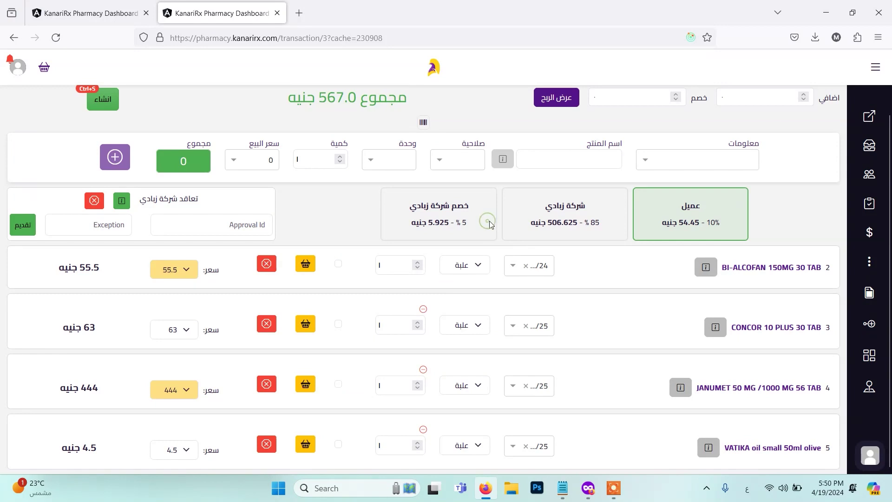
- Create the sale with full payment of the customer's share into the default wallet
scroll(484, 246, "up", 2)
key("ctrl+s")
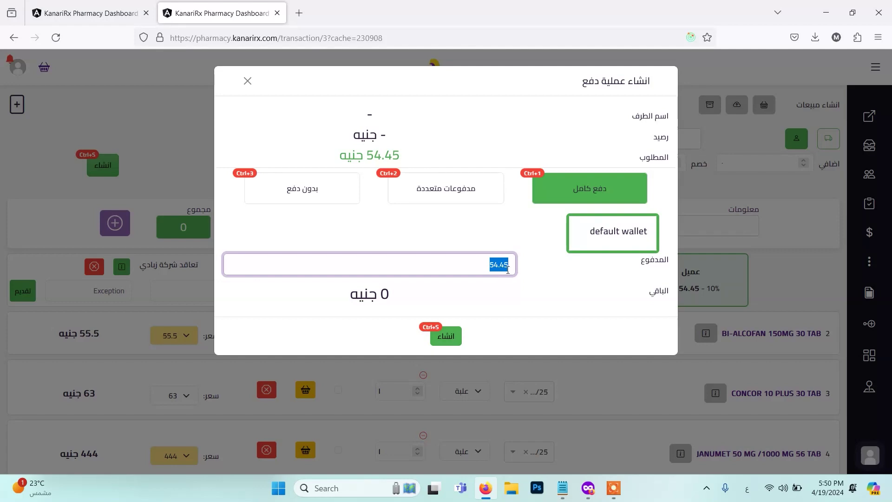
left_click(454, 342)
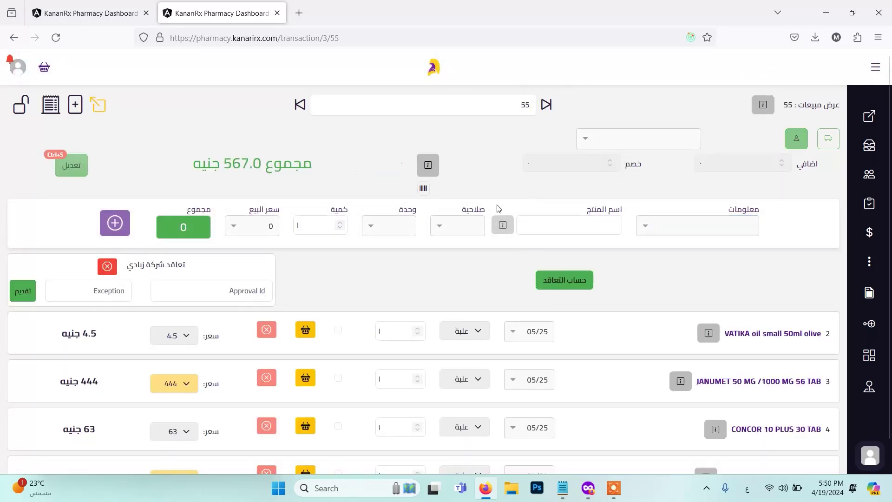
- Open the saved invoice's debt summary, examine each party's debt, and close the summary
left_click(431, 163)
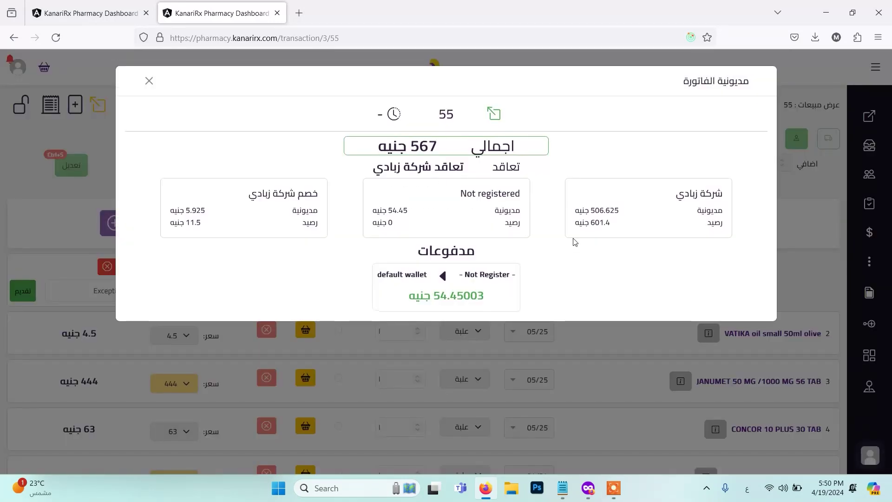
double_click(692, 194)
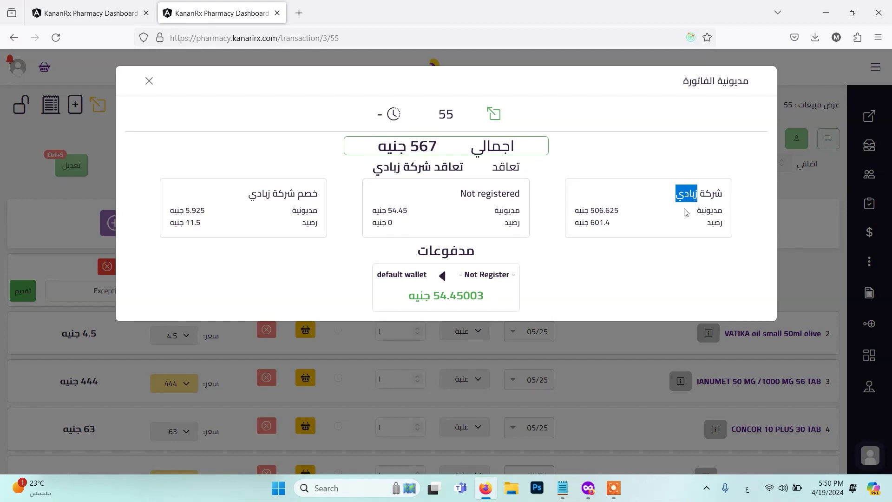
double_click(600, 210)
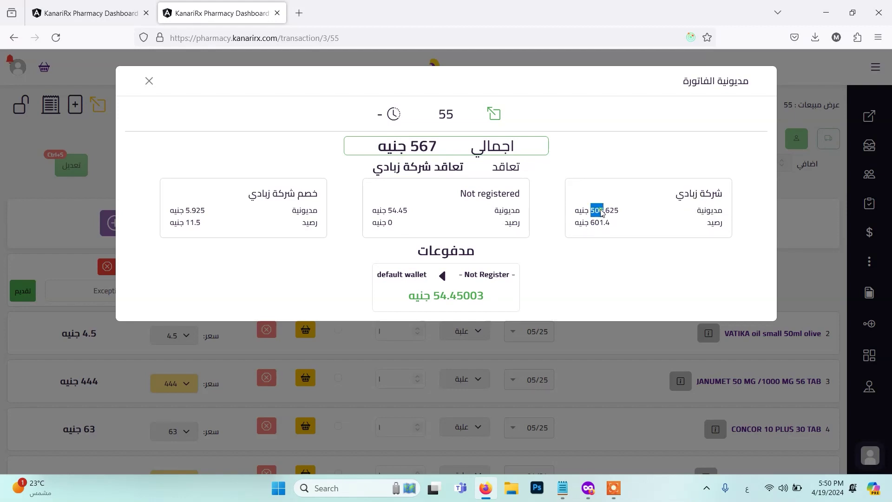
triple_click(479, 195)
triple_click(397, 211)
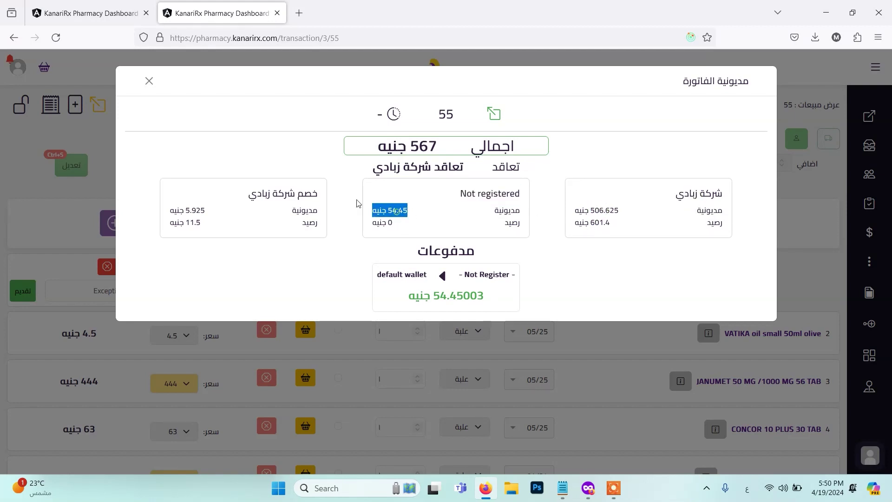
triple_click(292, 191)
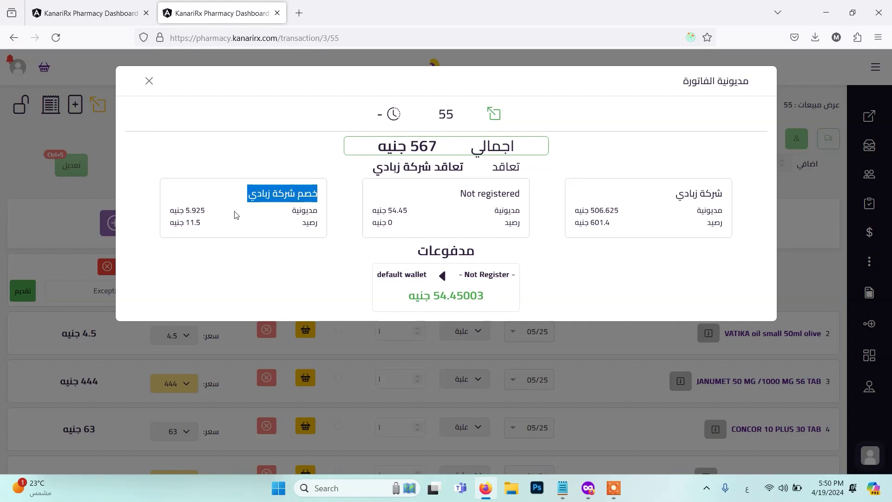
left_click(478, 465)
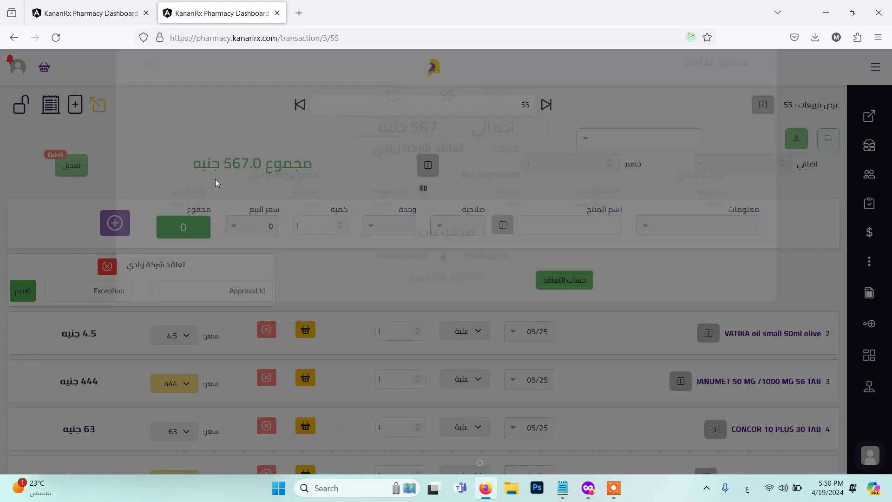
- Return to the تعاقد شركة زبادي contract page and check the balances of خصم شركة زبادي and شركة زبادي
left_click(55, 2)
left_click(812, 110)
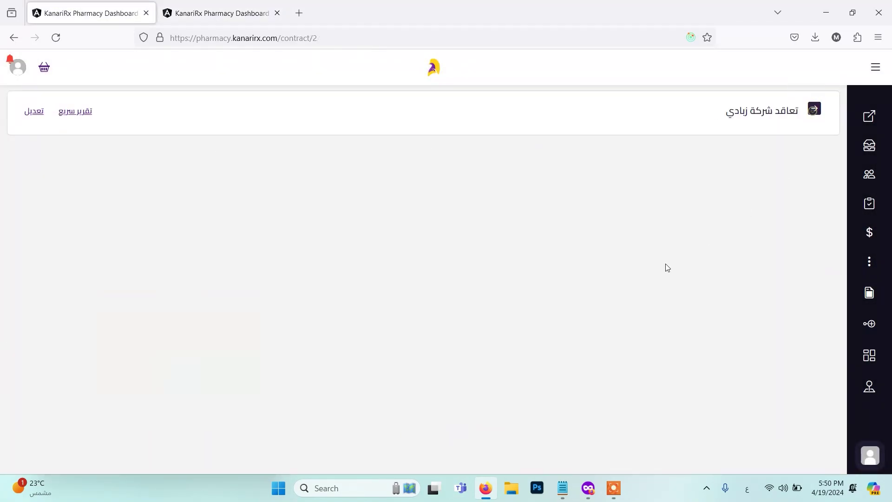
left_click_drag(610, 156, 550, 156)
double_click(577, 185)
left_click(579, 188)
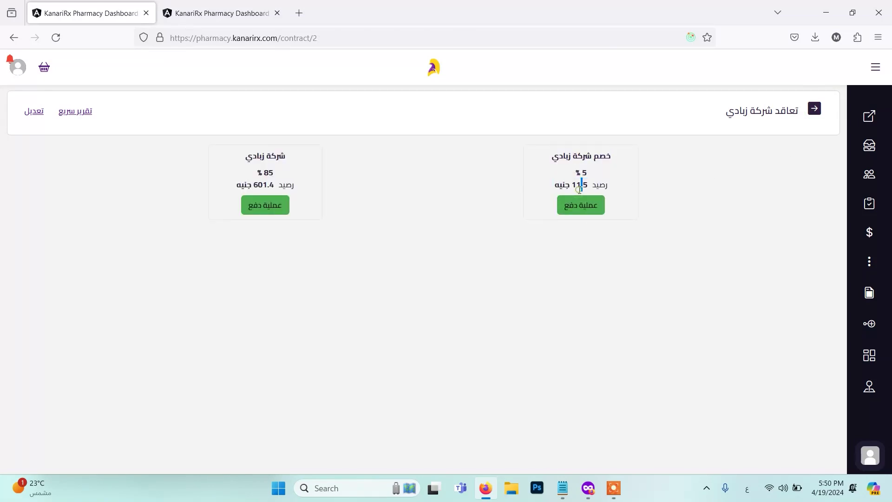
triple_click(273, 158)
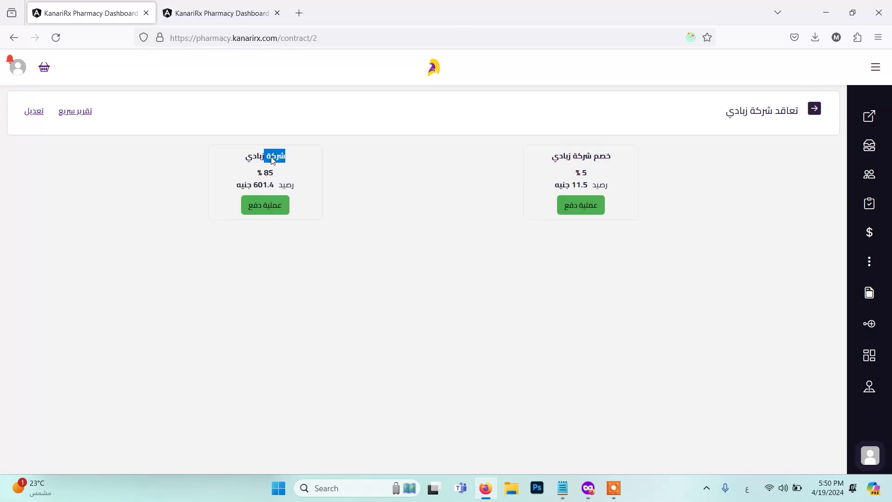
double_click(262, 186)
left_click(381, 198)
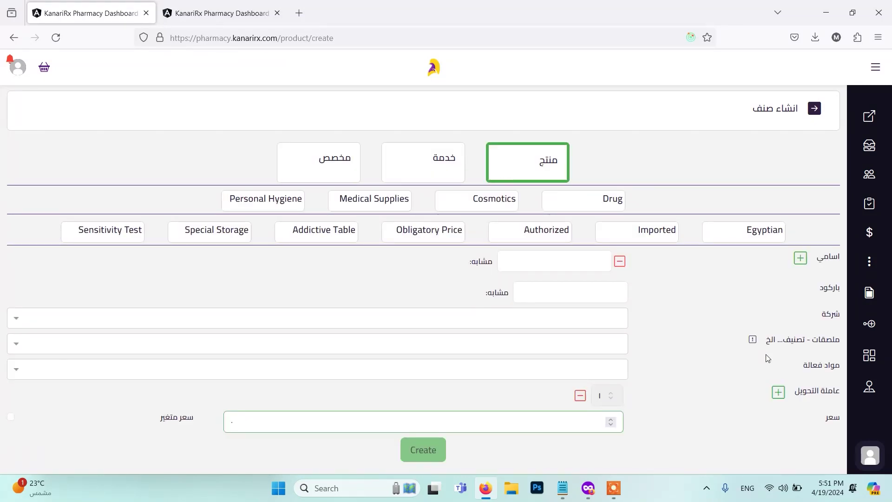
- Open the stock list and examine the GLAXOSMITHKLINE company label on ABIMOL 500 MG 20 TAB
left_click(869, 145)
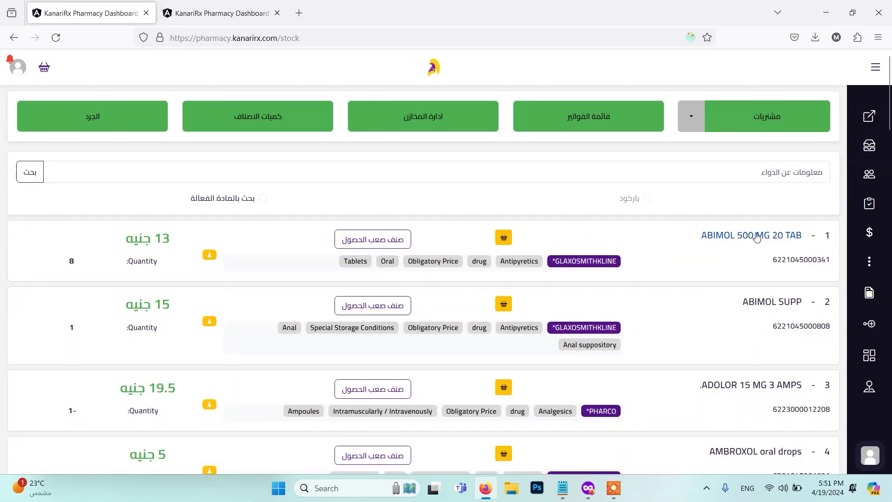
left_click(754, 238)
key("alt+Left")
double_click(593, 261)
triple_click(594, 264)
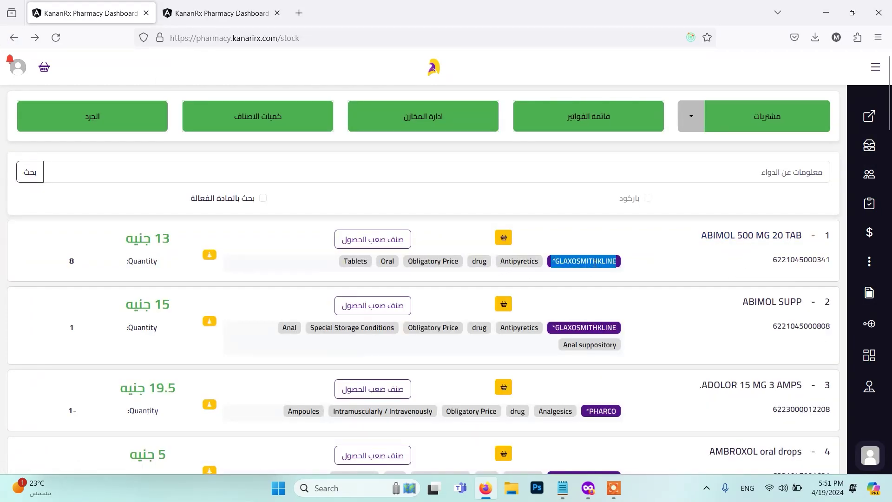
triple_click(607, 261)
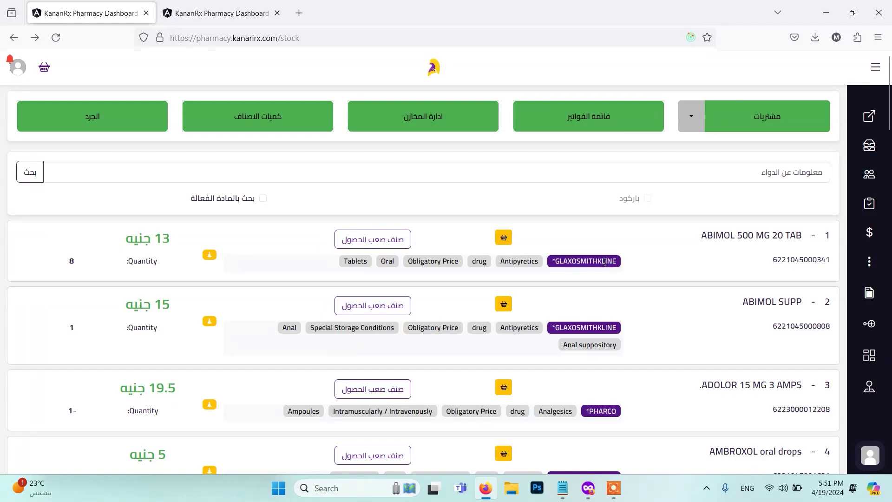
double_click(604, 261)
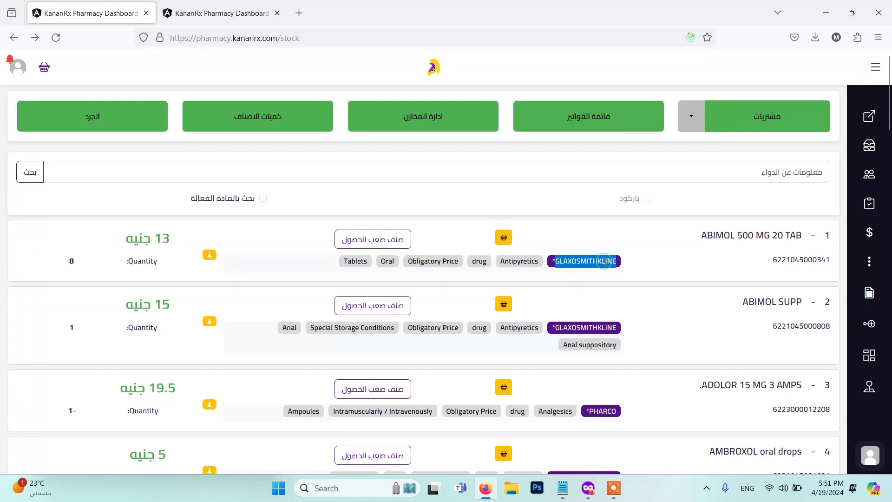
- Read the Antipyretics, drug, Obligatory Price, Oral and Tablets labels on ABIMOL 500 MG 20 TAB
double_click(532, 265)
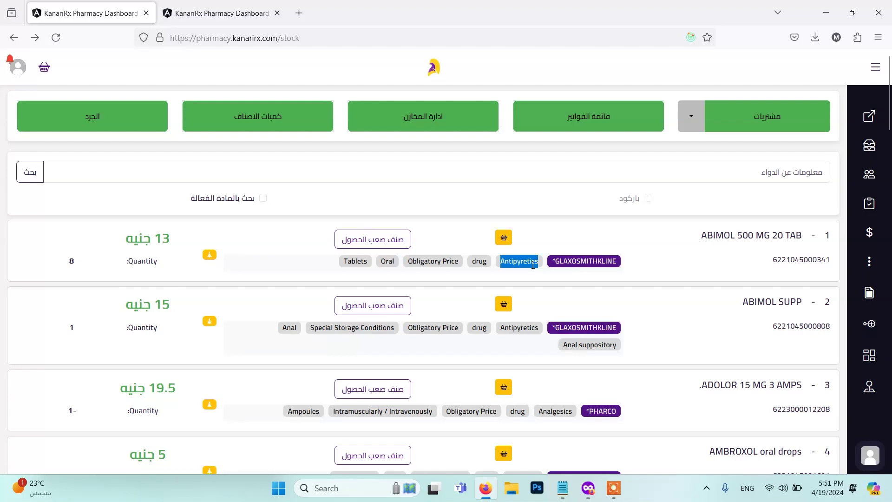
double_click(533, 265)
double_click(482, 262)
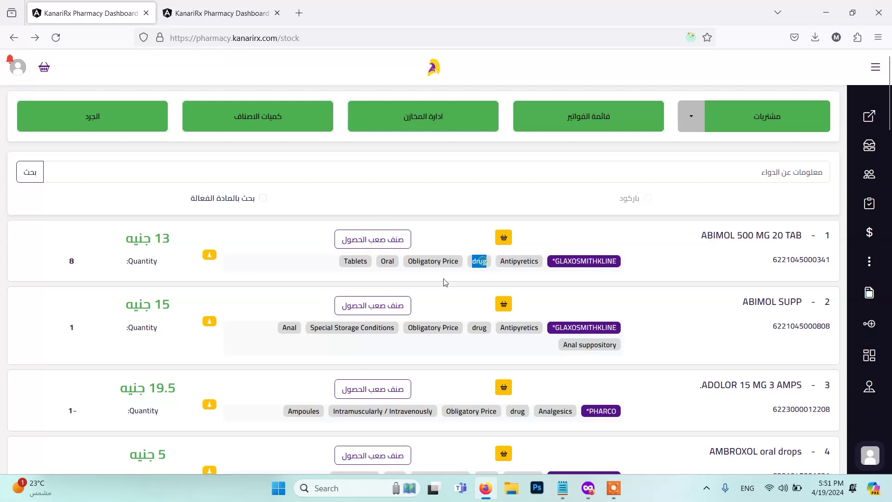
triple_click(429, 261)
left_click(383, 261)
double_click(363, 262)
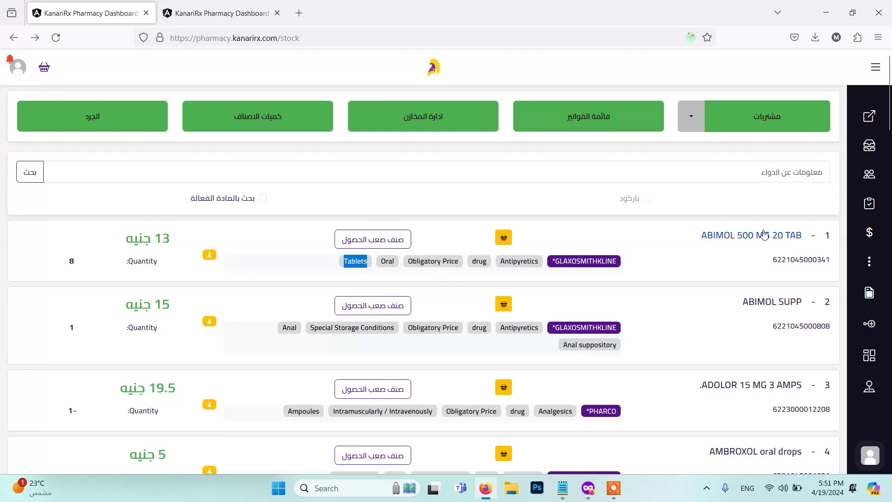
- Open the label-based share adjustments of the تعاقد شركة زبادي contract
left_click(874, 260)
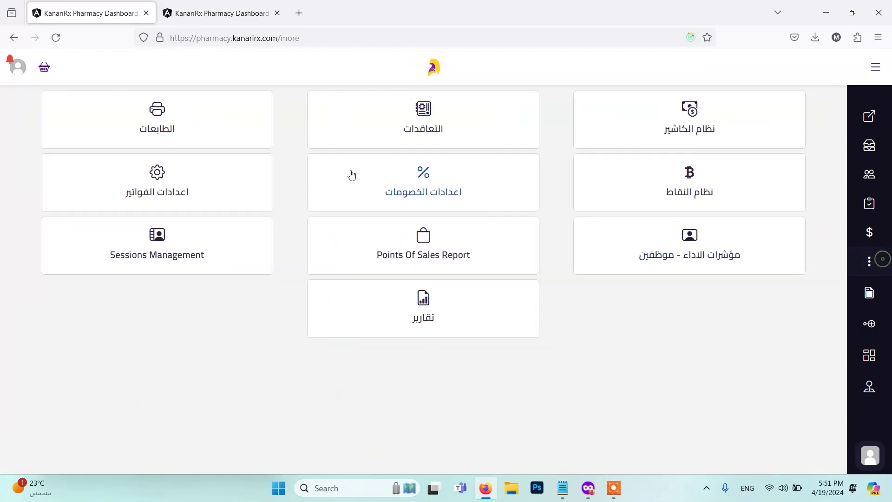
left_click(398, 120)
double_click(790, 161)
left_click(803, 151)
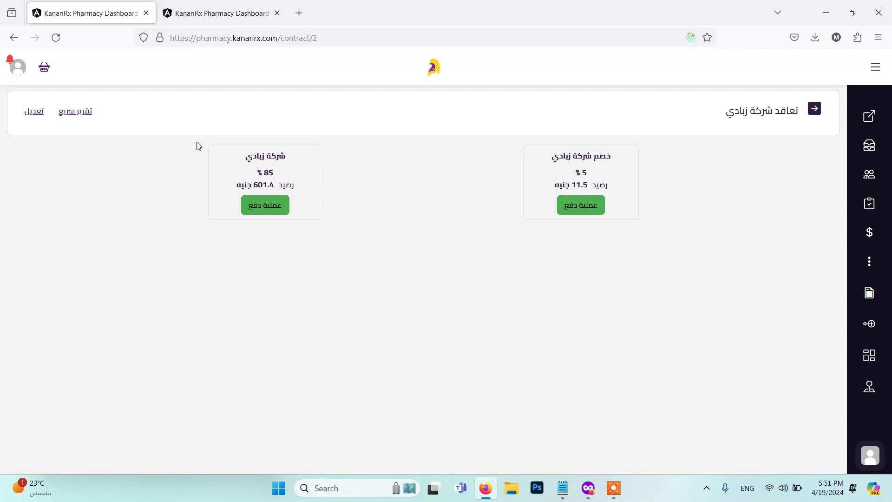
left_click(35, 111)
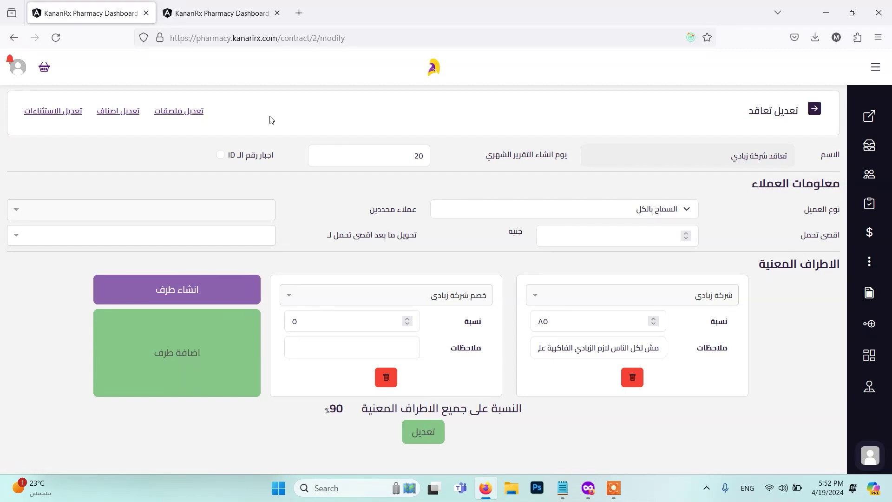
left_click(178, 111)
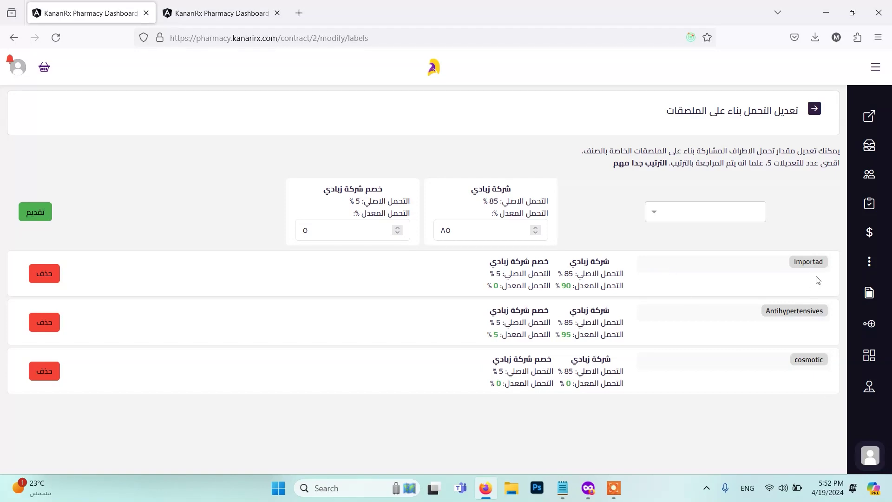
- Choose the Importad and Antihypertensives labels together for a new share adjustment
left_click(755, 207)
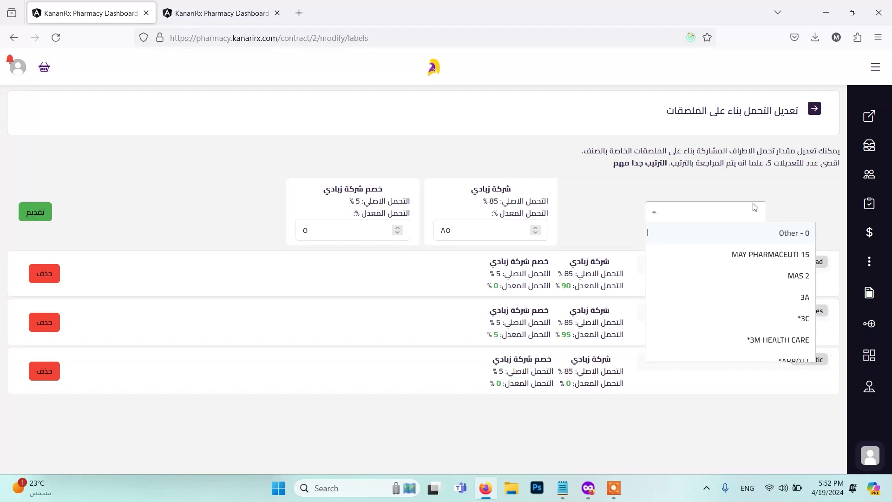
type("impor")
key("Return")
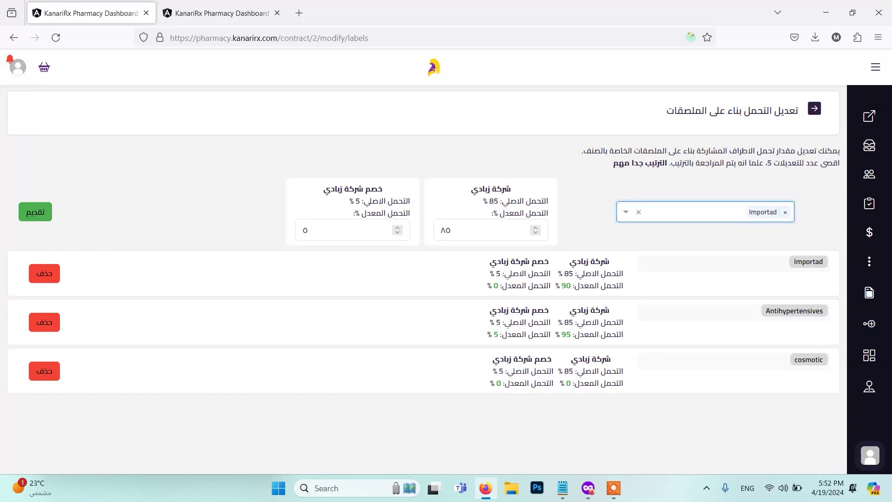
type("anti")
key("BackSpace")
key("BackSpace")
key("BackSpace")
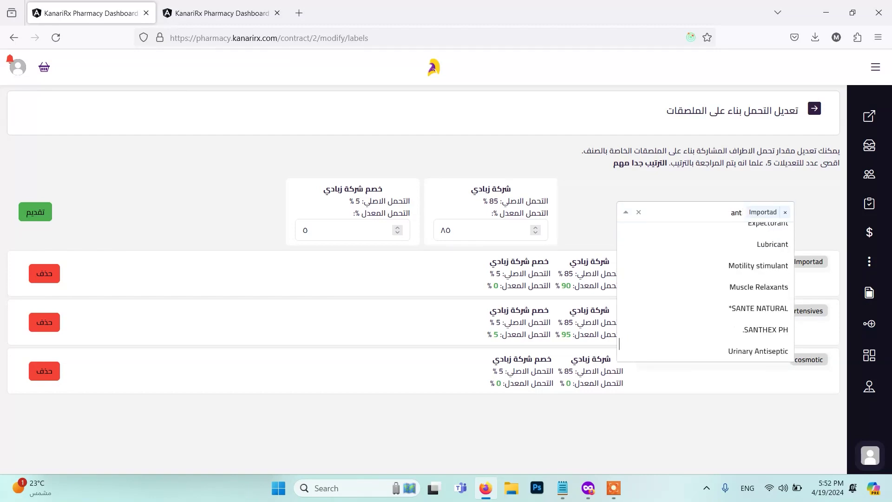
key("BackSpace")
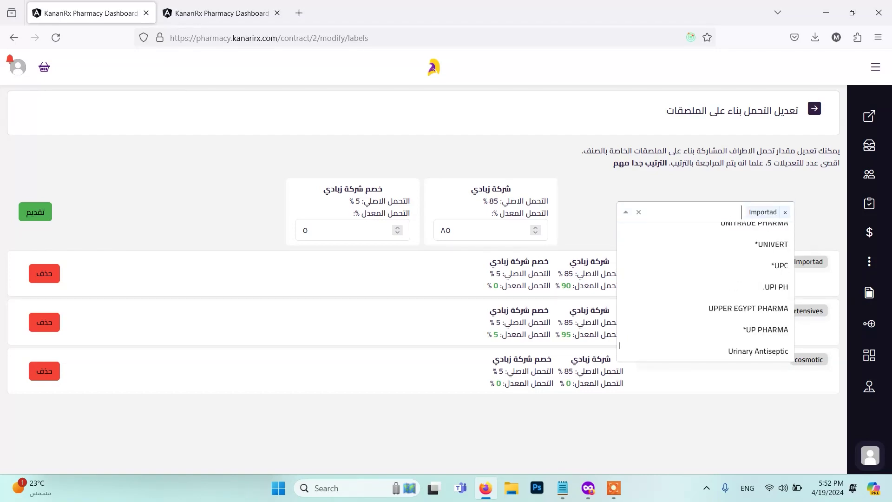
type("antihy")
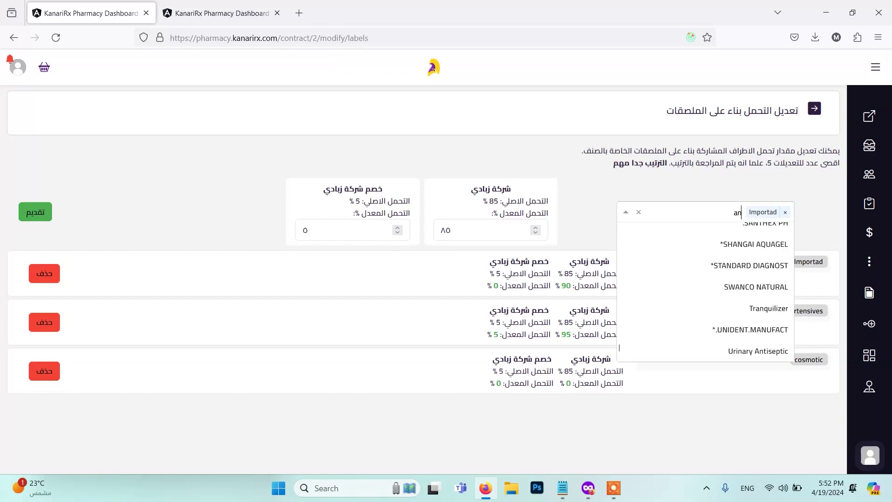
key("BackSpace")
key("BackSpace")
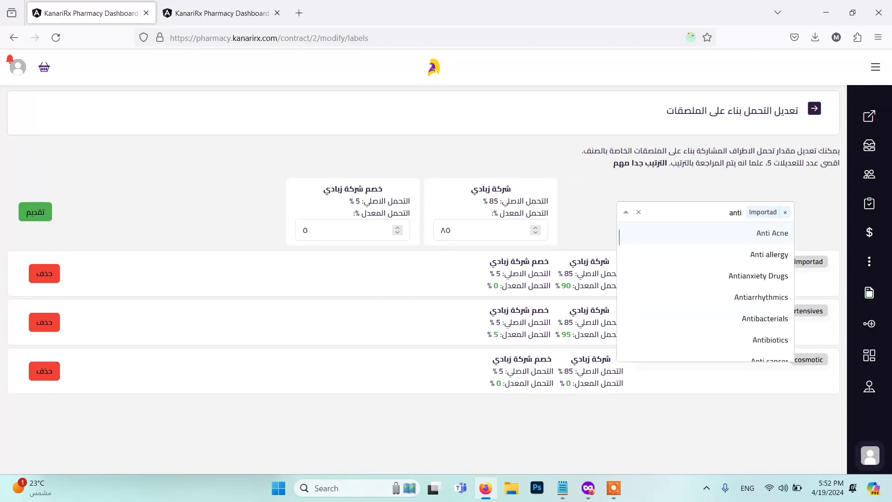
type("hyp")
key("Return")
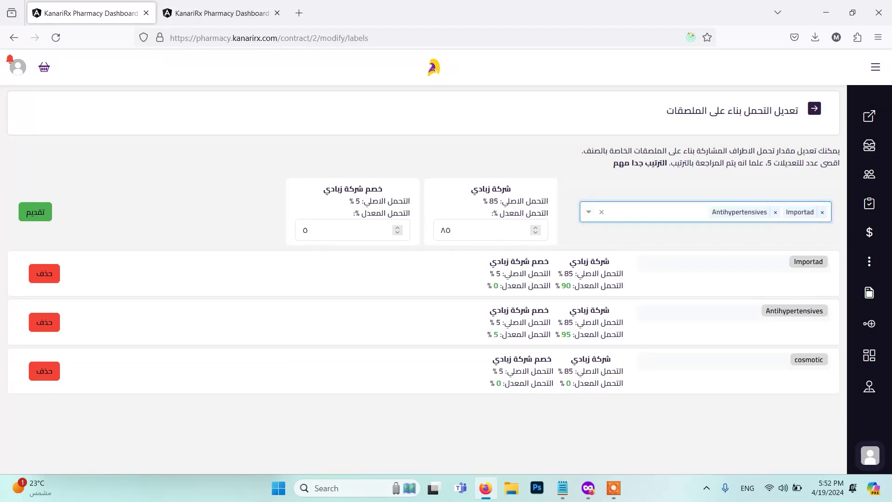
- Set the adjusted share to 100% for شركة زبادي and 0% for خصم شركة زبادي
left_click(494, 223)
type("10")
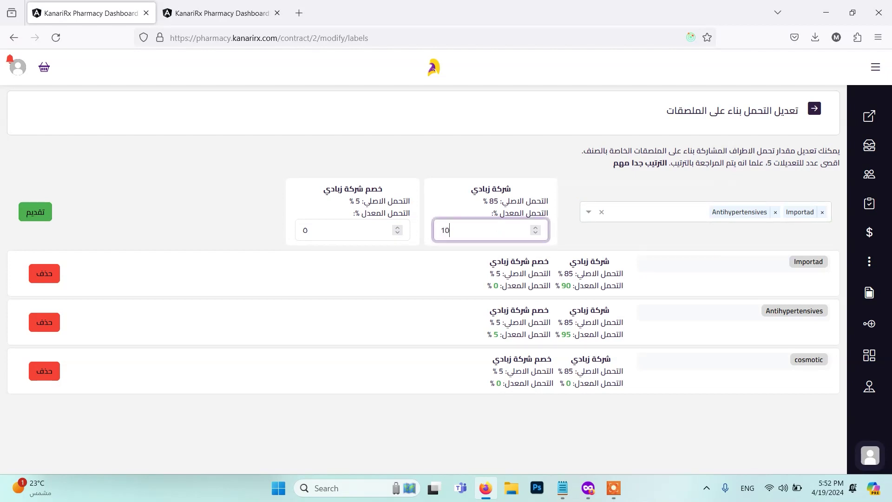
type("0")
left_click(328, 232)
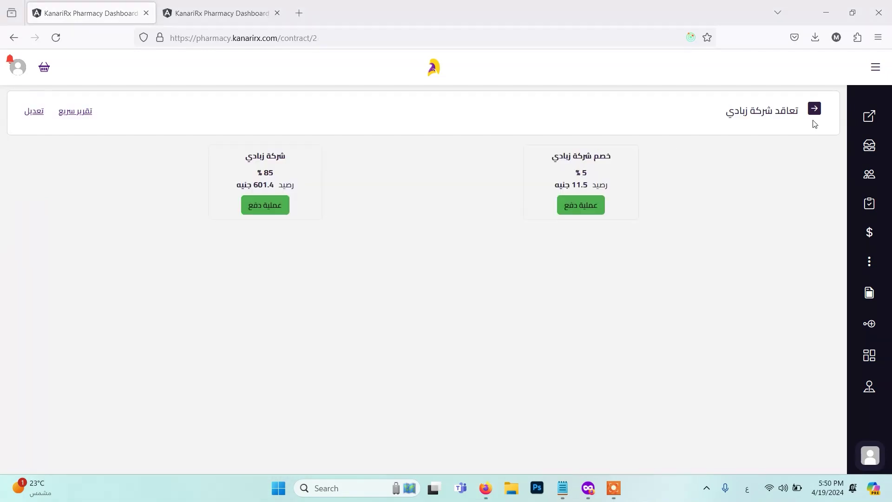
- Return to the contracts list and open the تعاقد شركة زبادي contract for editing
left_click(814, 111)
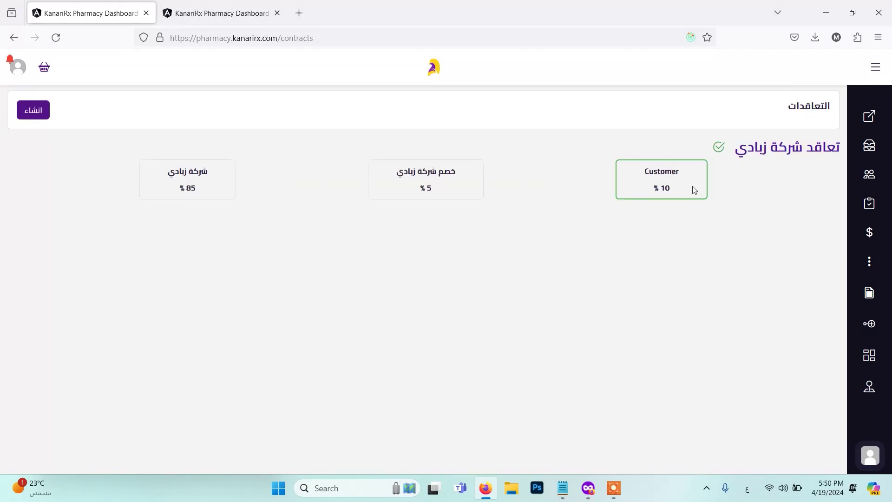
left_click(807, 146)
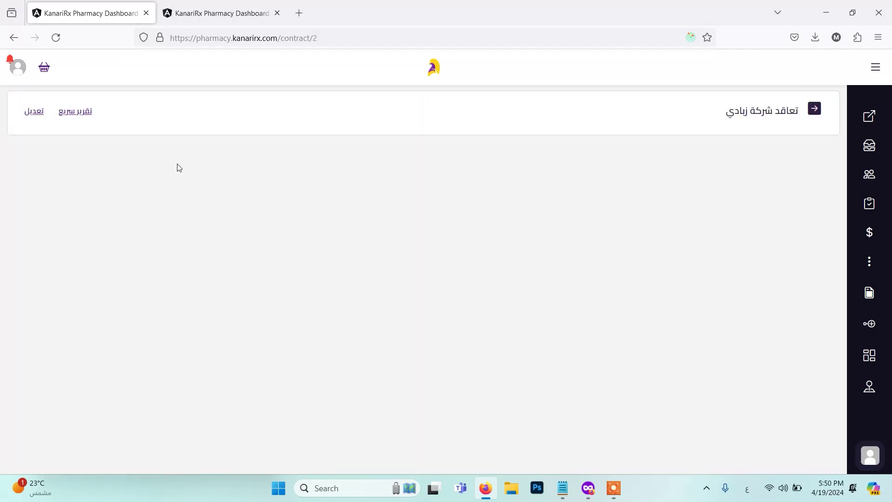
left_click(34, 110)
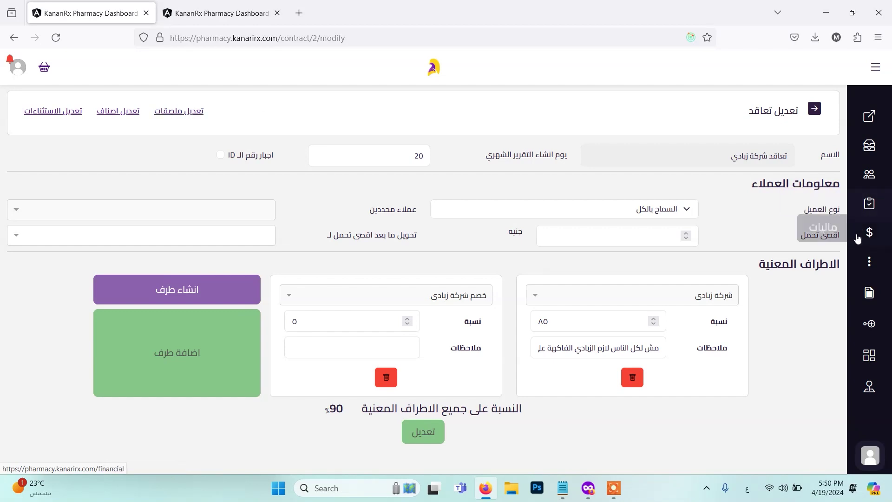
- Start creating a new item in product management and classify it as Drug
left_click(877, 363)
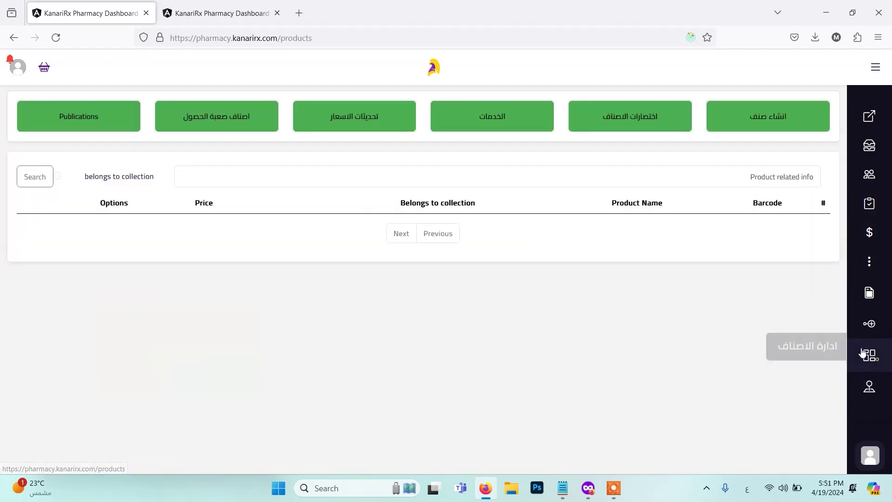
left_click(779, 127)
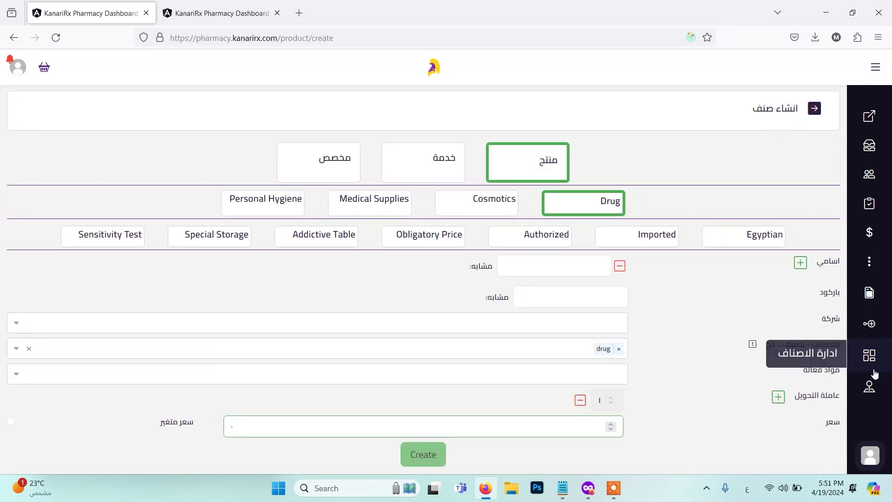
left_click(869, 355)
left_click(766, 115)
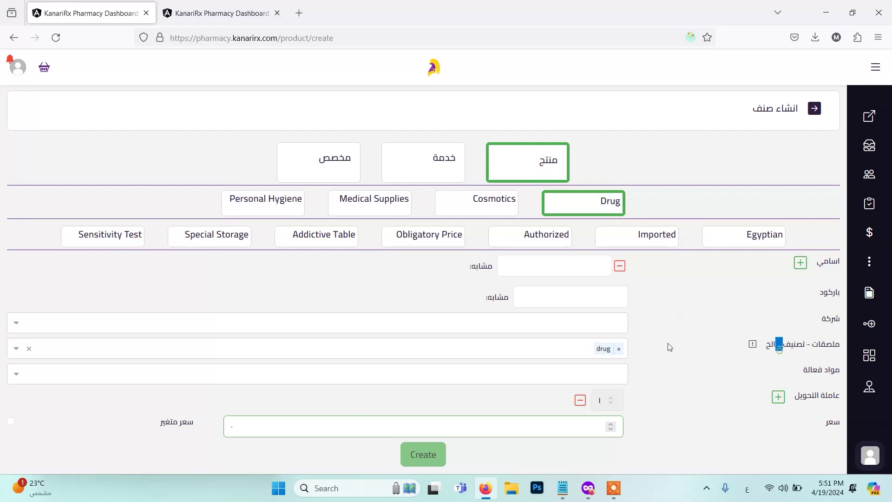
- Search the new item's labels for "table" to view the tablet forms, and clear the search
left_click(574, 344)
type("table")
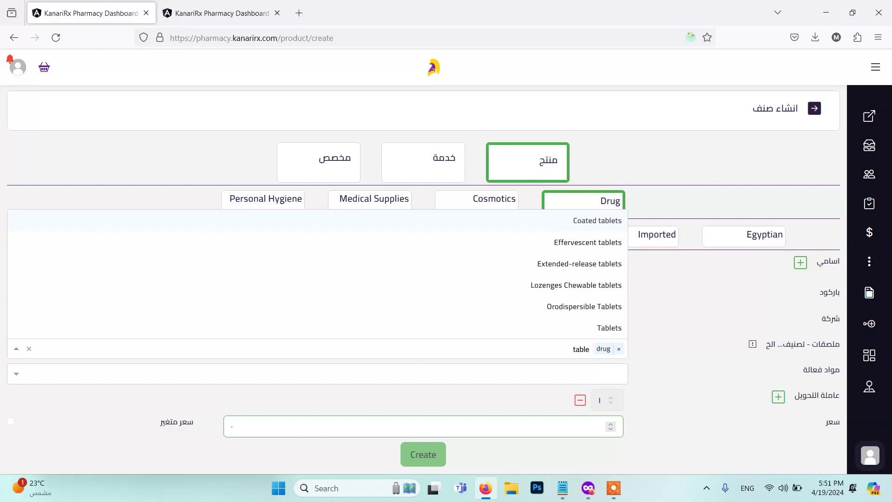
key("BackSpace")
key("BackSpace")
key("BackSpace")
key("BackSpace")
key("BackSpace")
- Add the Importad label to the new item alongside drug
type("iom")
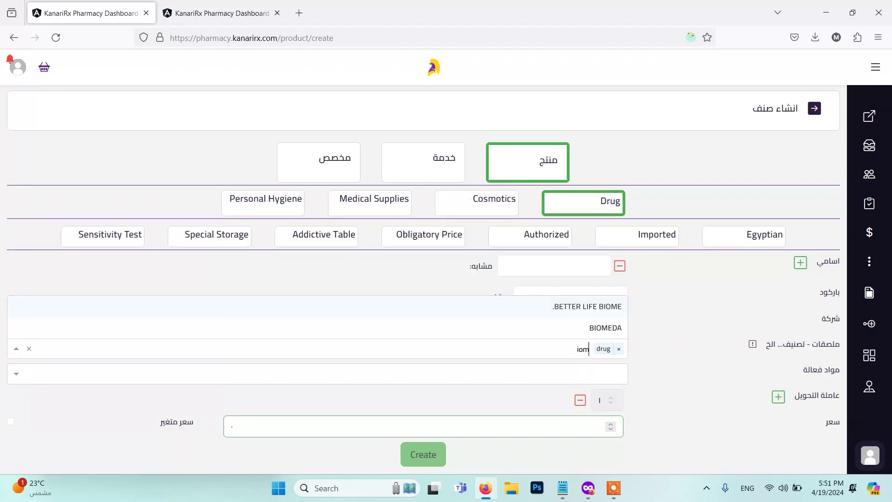
key("BackSpace")
key("BackSpace")
key("BackSpace")
type("impor")
key("Return")
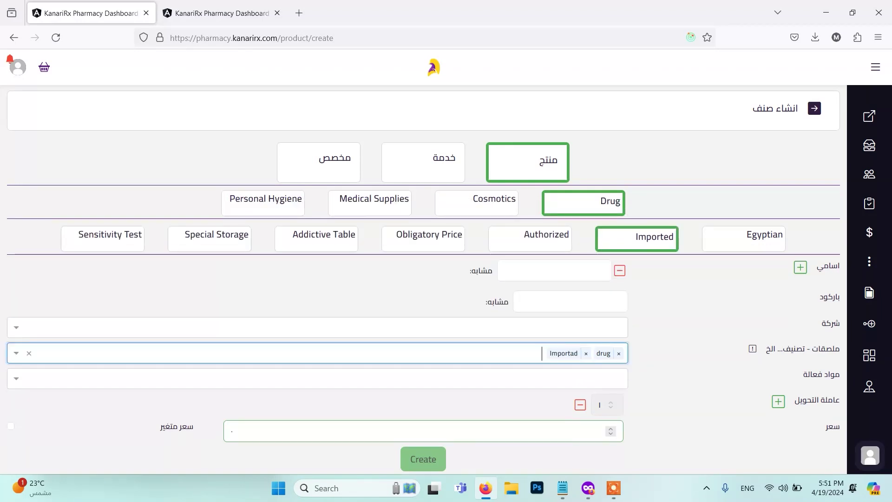
- Search the new item's labels for "anti h" and clear the search text
type("anti h")
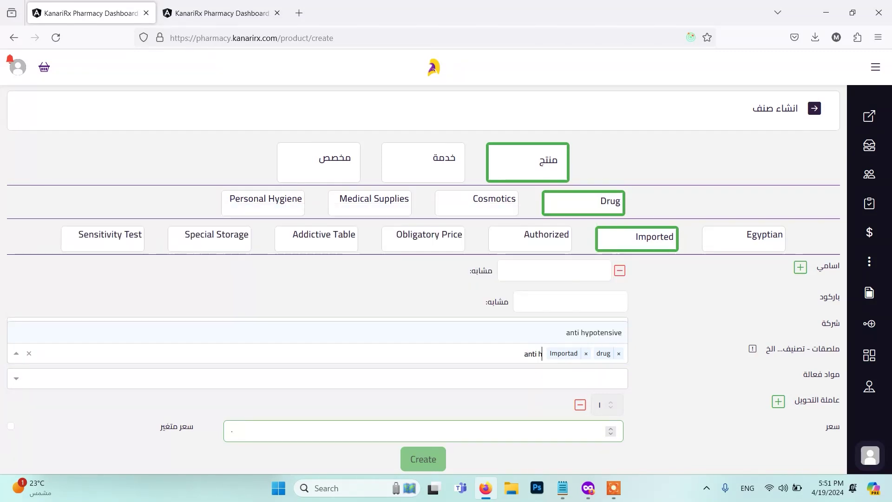
key("ctrl+a")
key("BackSpace")
key("BackSpace")
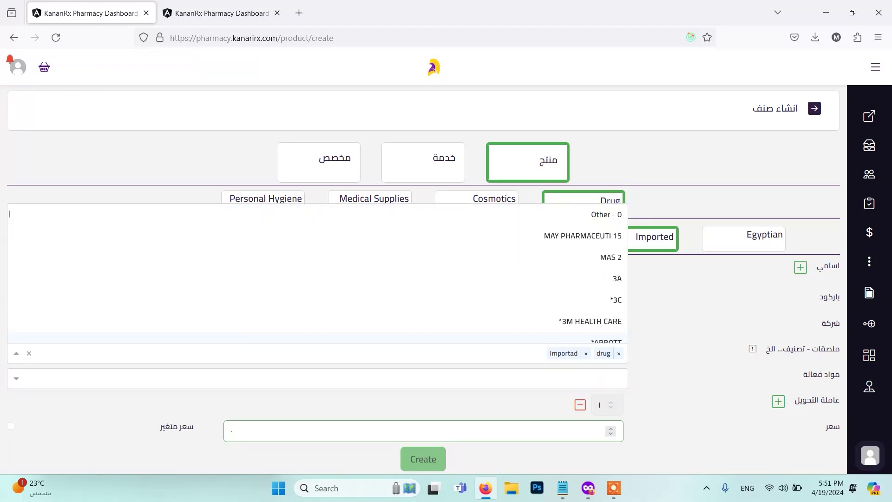